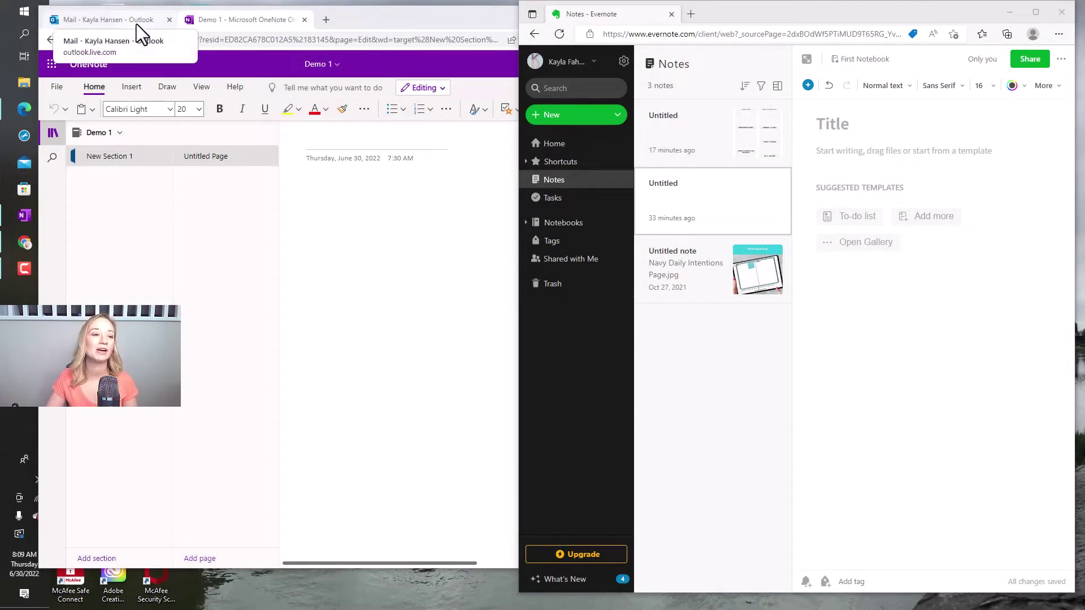
# Maximize the browser window, view Outlook mail, then launch OneNote from the app launcher.
pyautogui.click(435, 15)
pyautogui.click(599, 14)
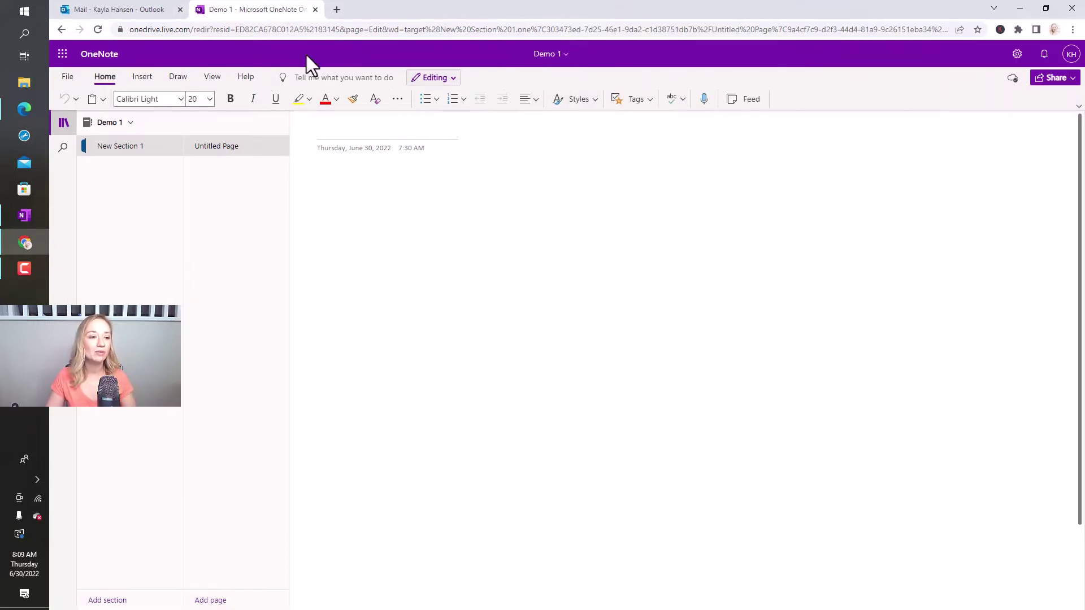
pyautogui.click(64, 56)
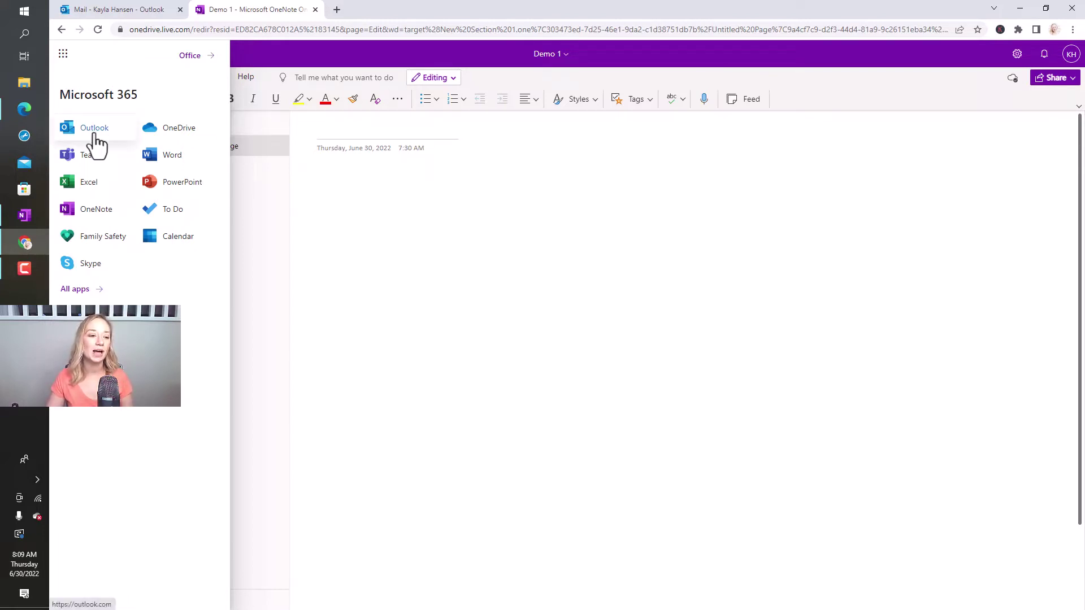
pyautogui.click(104, 11)
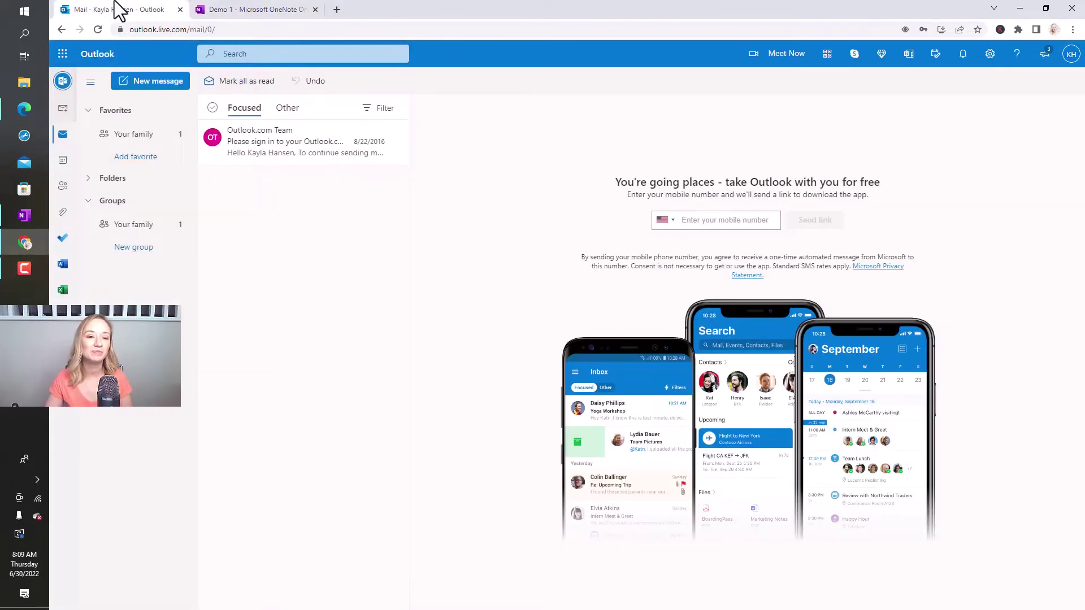
pyautogui.click(63, 55)
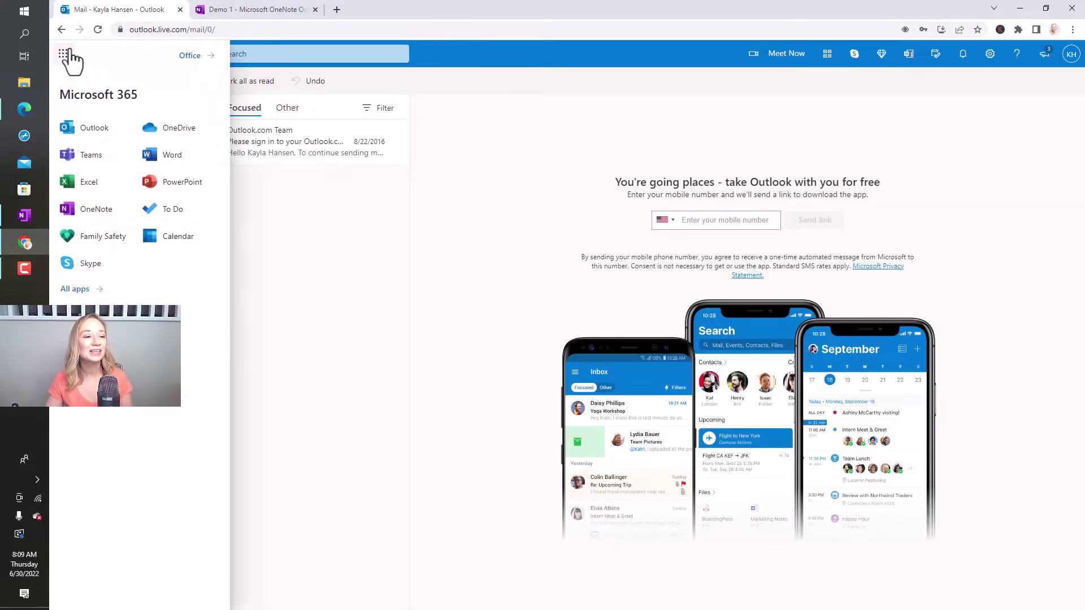
pyautogui.click(96, 209)
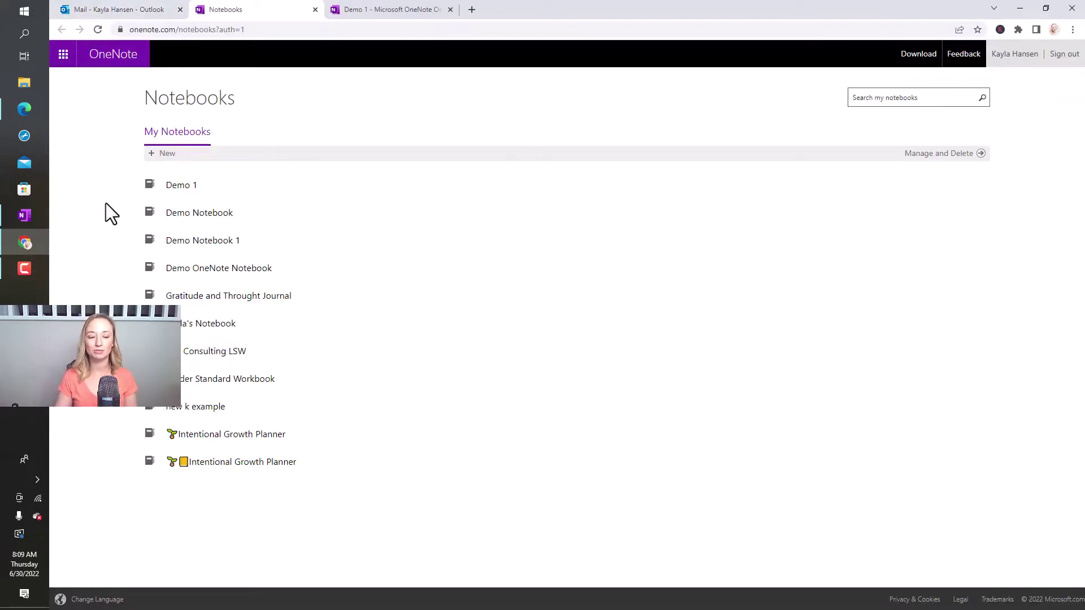
# Open the Demo 1 notebook and close the duplicate Demo 1 tab.
pyautogui.click(175, 184)
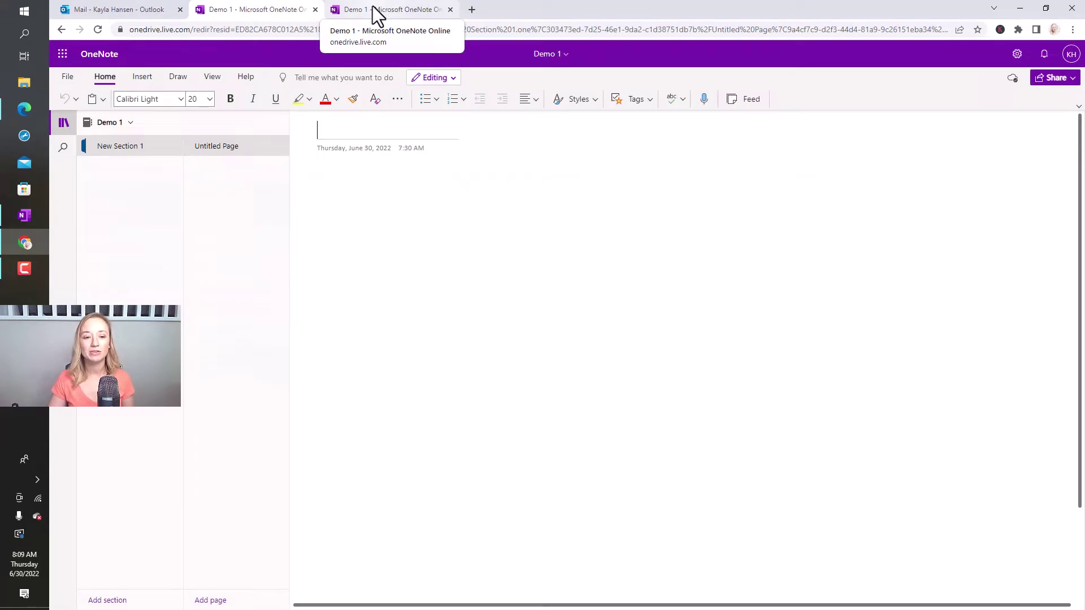
pyautogui.click(450, 10)
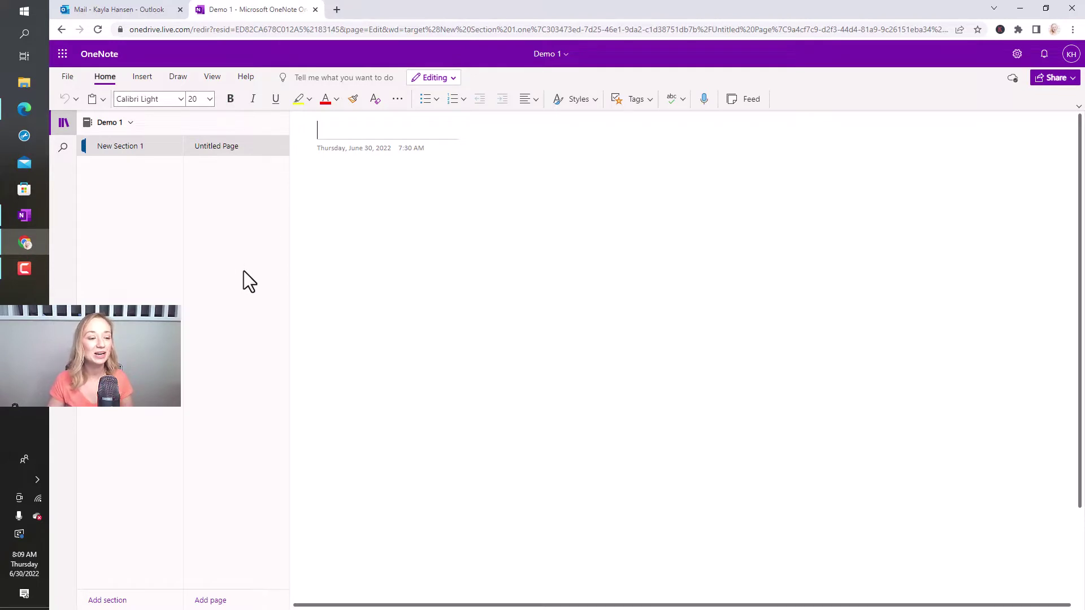
# Arrange the desktop OneNote and web OneNote windows side by side.
pyautogui.click(29, 214)
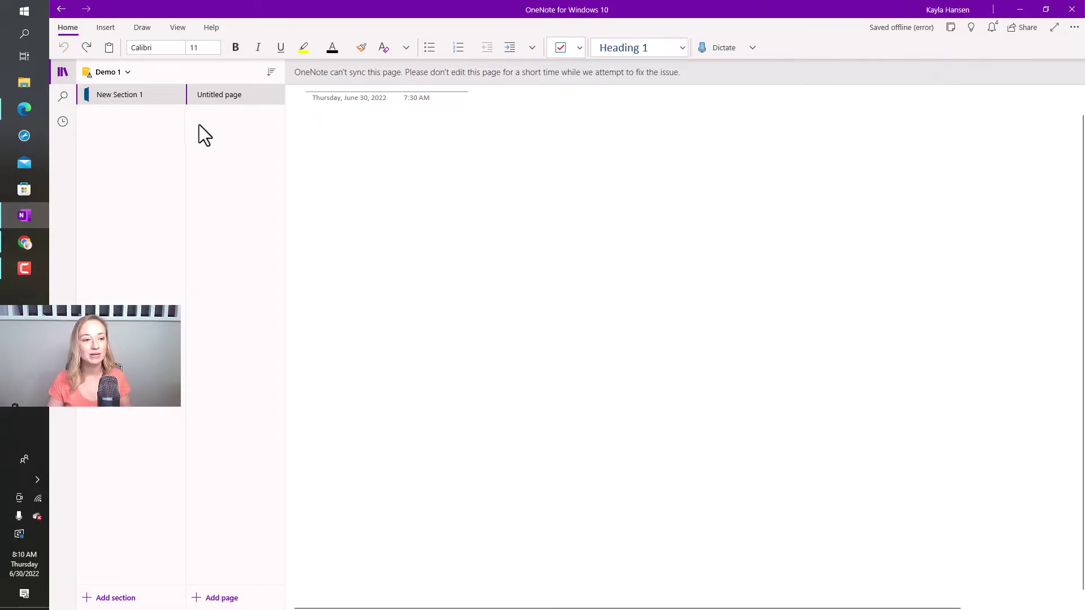
pyautogui.click(1046, 9)
pyautogui.click(490, 15)
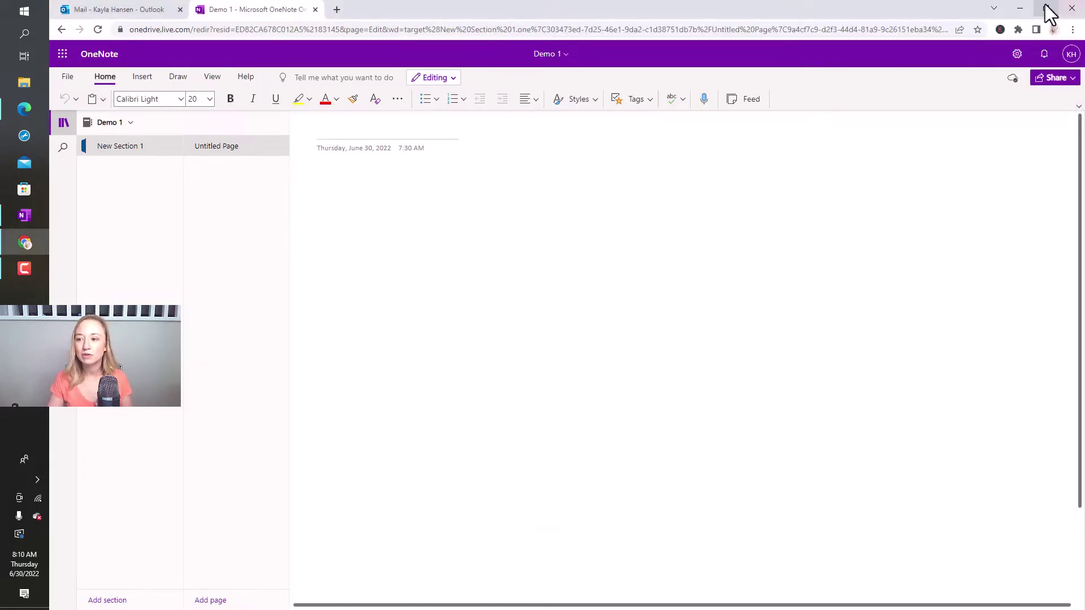
pyautogui.click(1045, 9)
pyautogui.moveTo(451, 11); pyautogui.dragTo(432, 16)
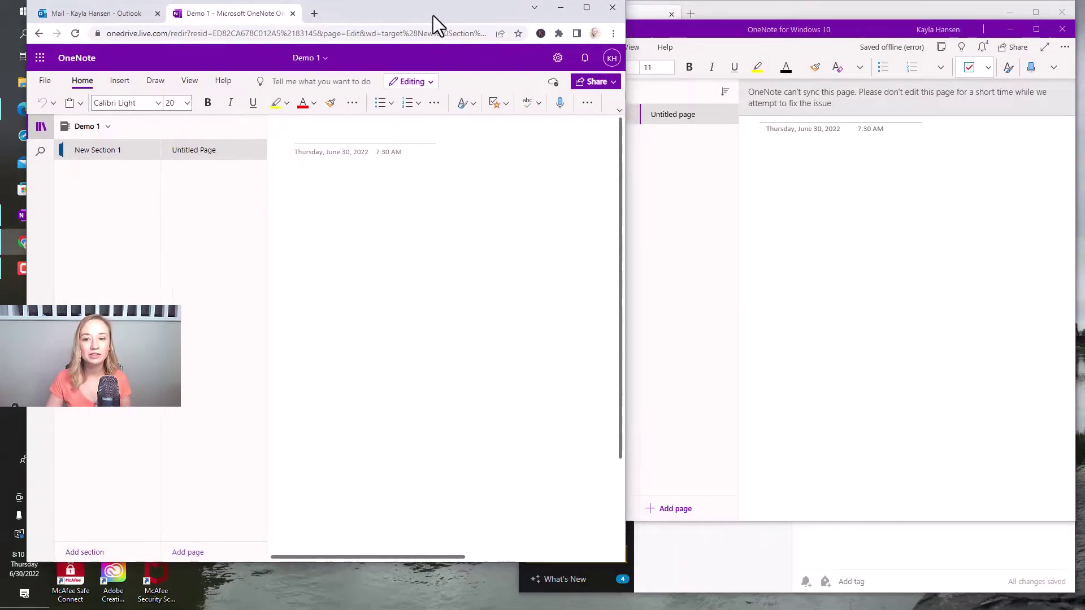
pyautogui.click(745, 28)
pyautogui.moveTo(748, 29); pyautogui.dragTo(745, 12)
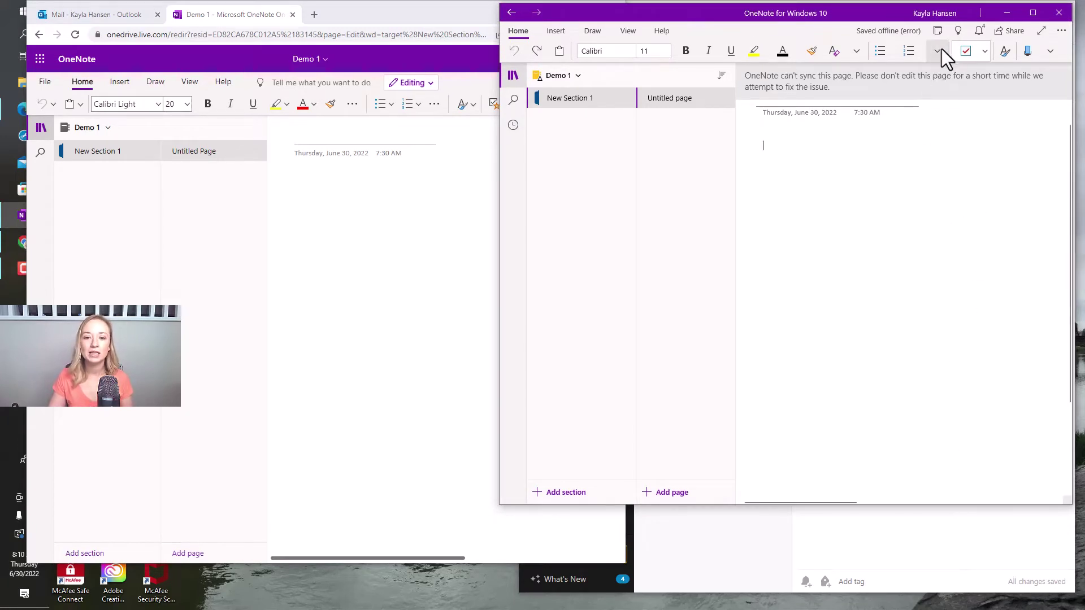
# Show the Tags list in the desktop app, then in the web version.
pyautogui.click(983, 52)
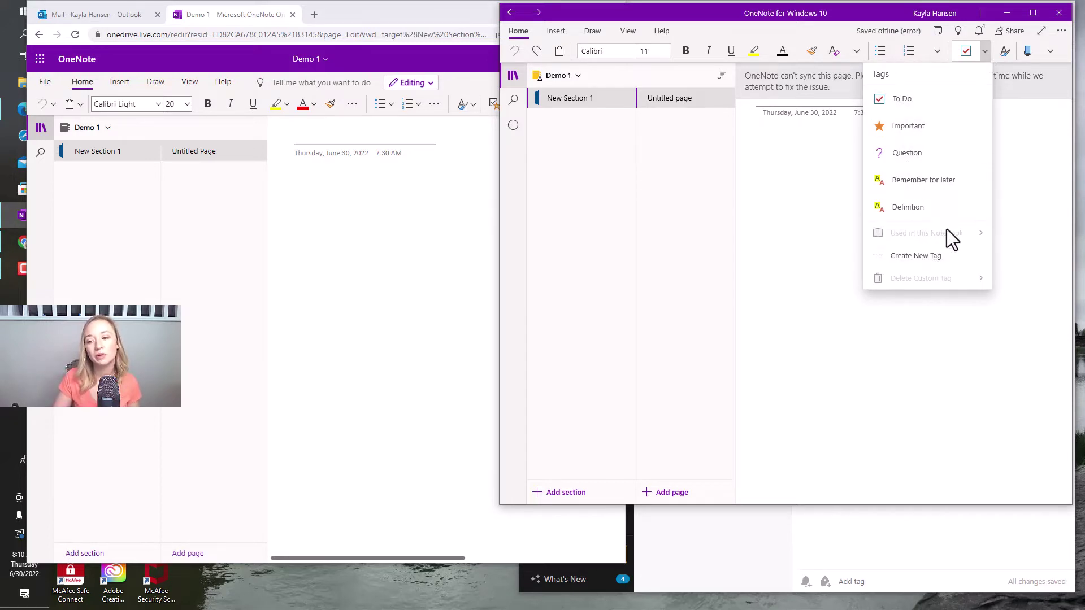
pyautogui.click(428, 268)
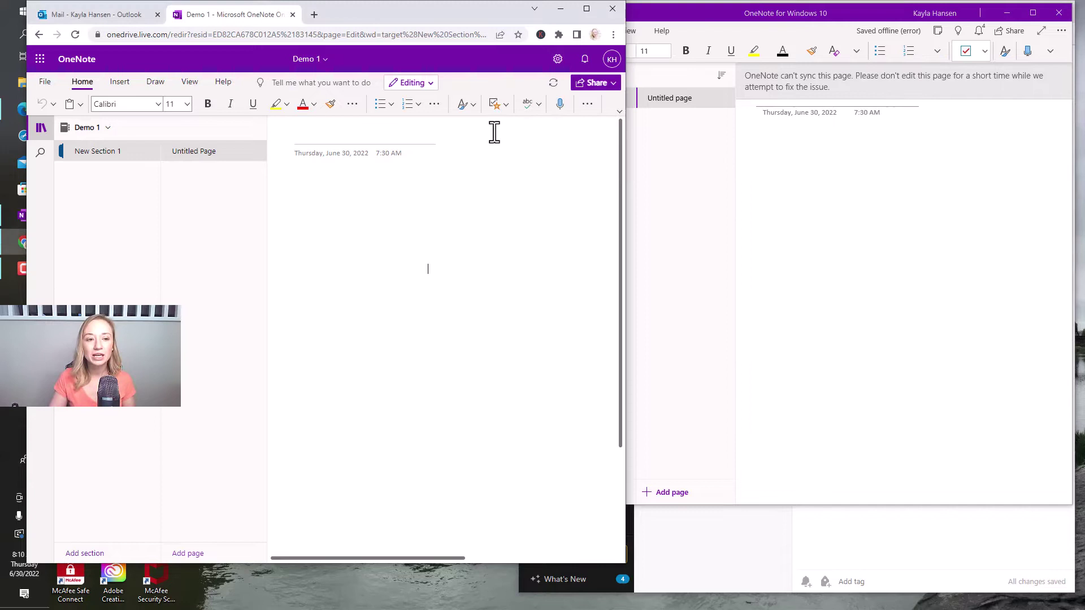
pyautogui.click(506, 104)
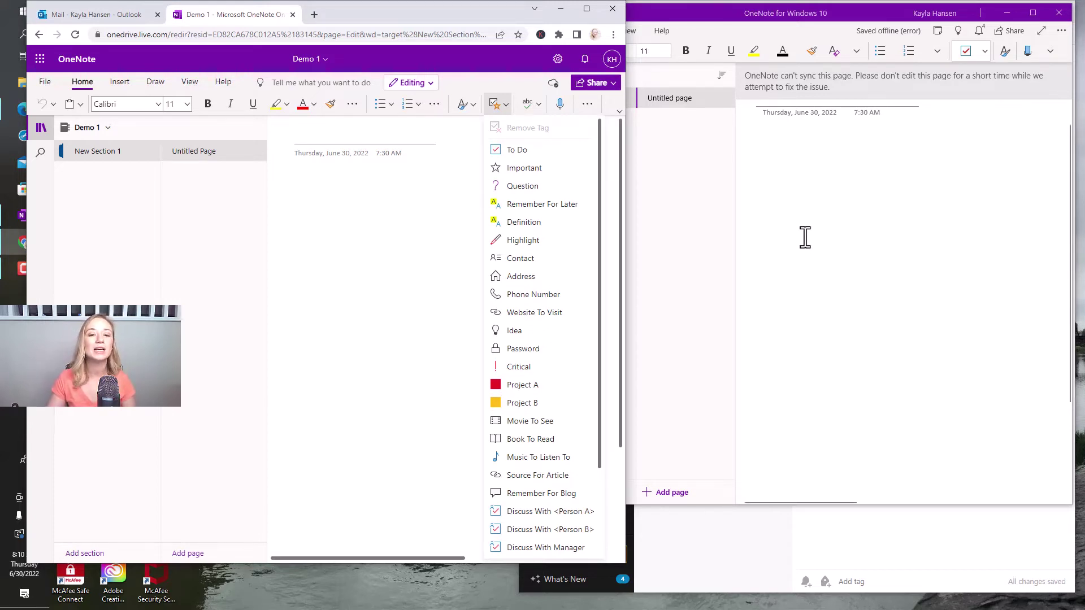
pyautogui.click(1005, 13)
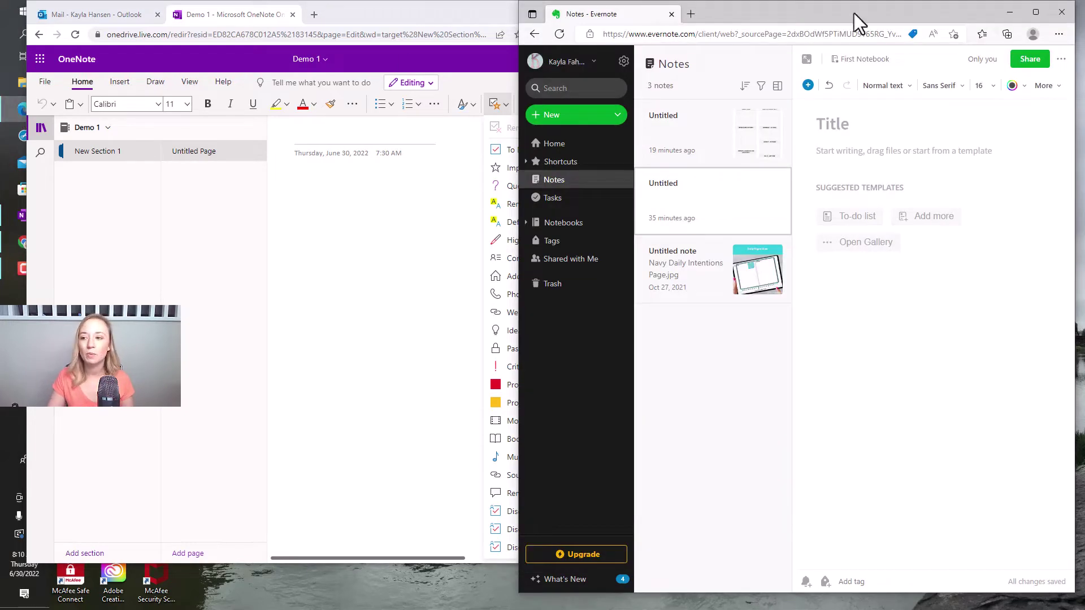
pyautogui.click(1036, 12)
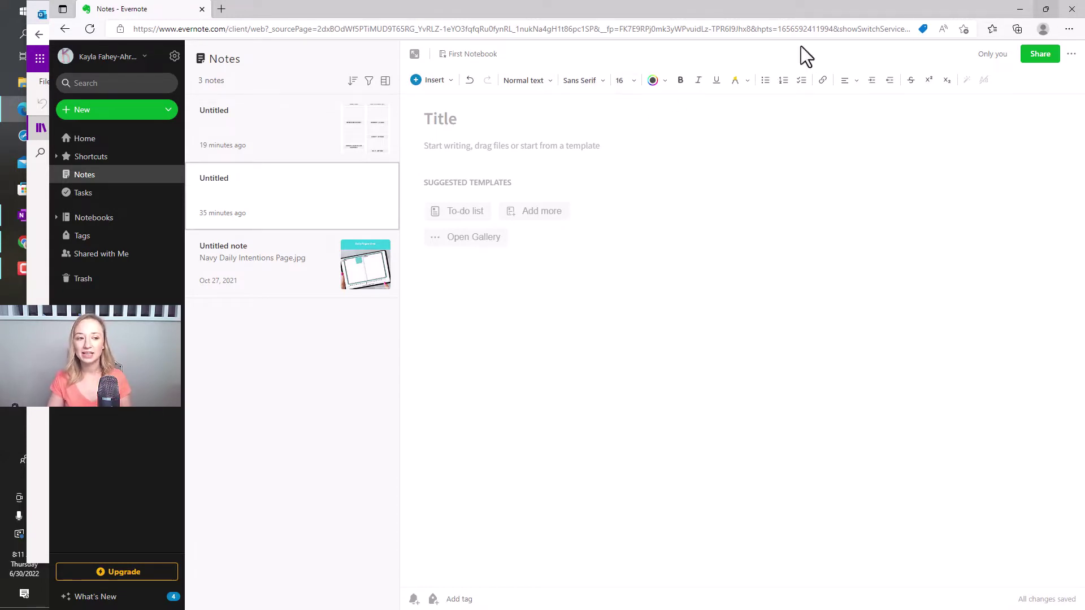
pyautogui.click(512, 81)
pyautogui.click(1046, 9)
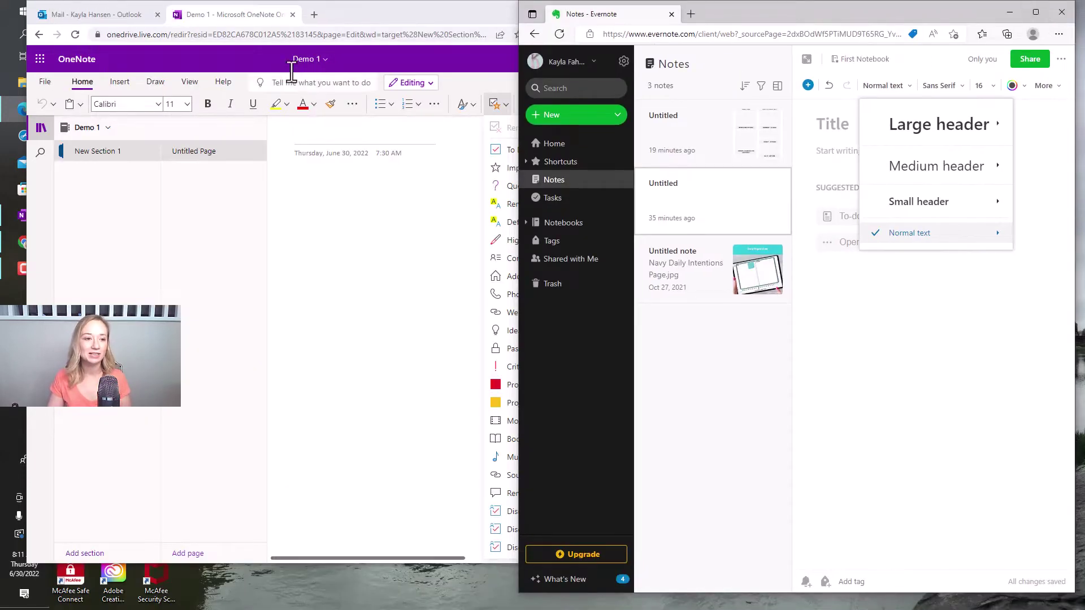
pyautogui.click(401, 19)
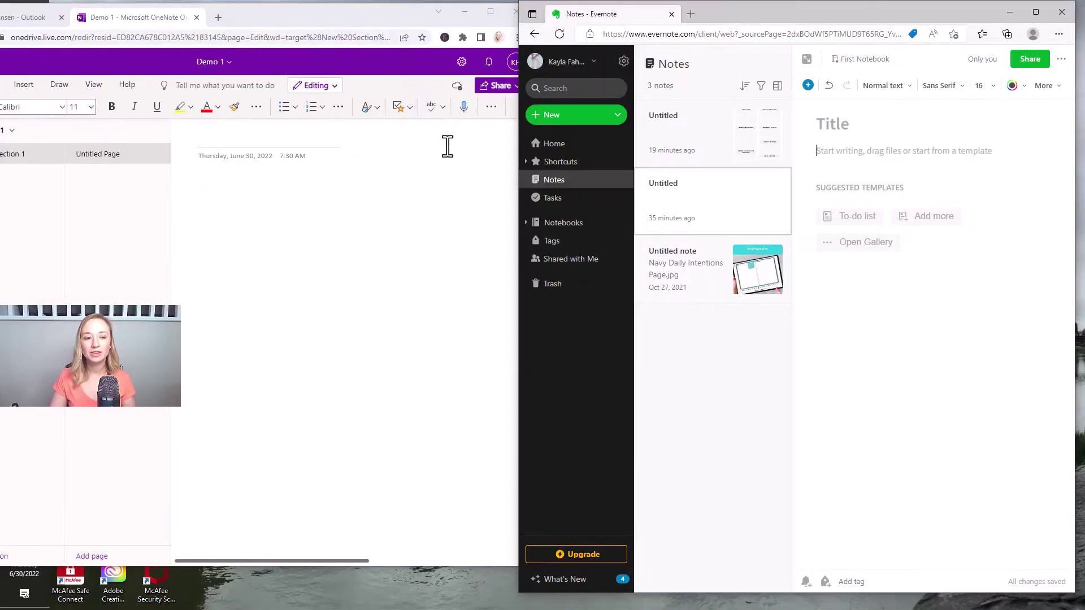
pyautogui.click(449, 257)
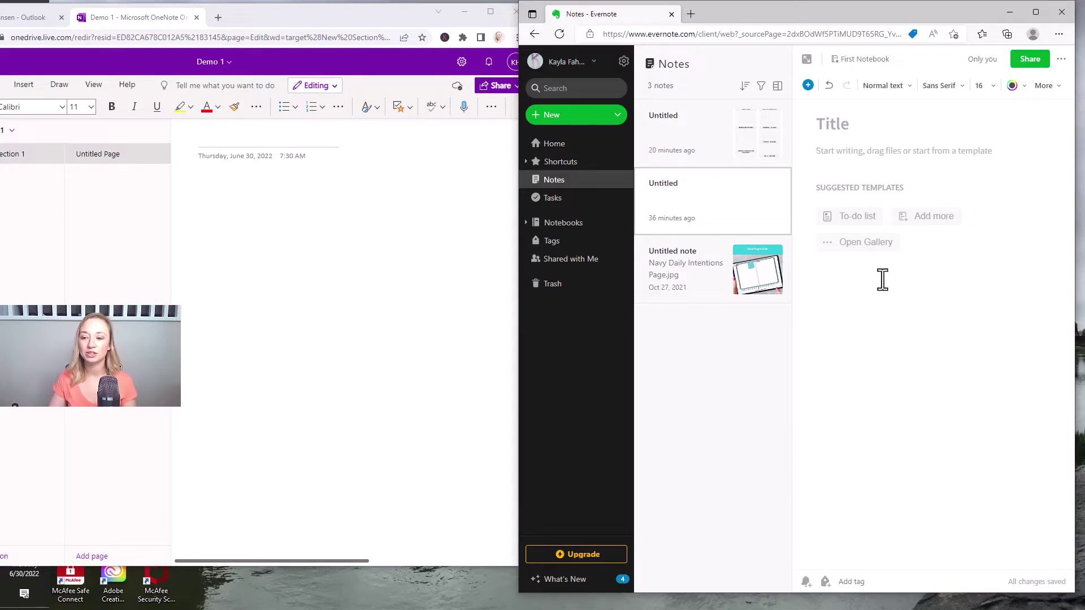
# Browse Evernote's note template gallery in a maximized window.
pyautogui.click(842, 248)
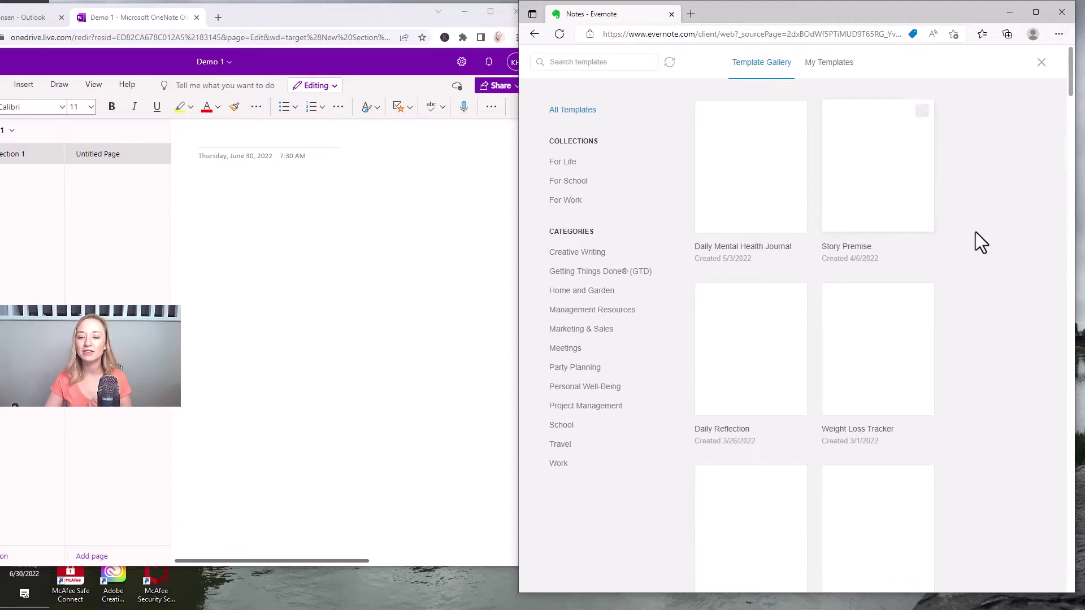
pyautogui.click(1036, 12)
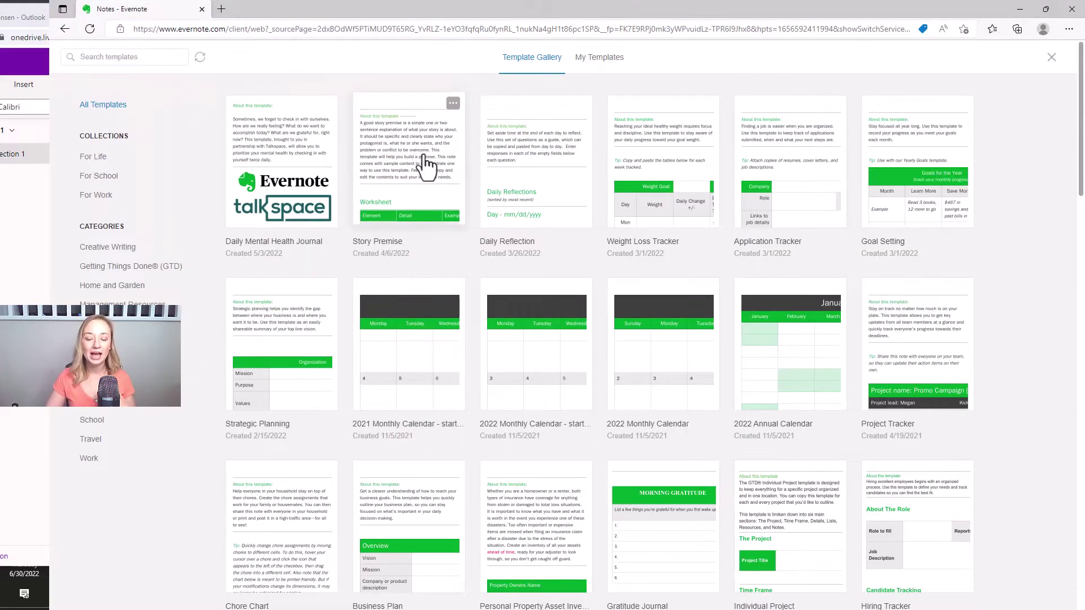
pyautogui.scroll(-2, 427, 166)
pyautogui.scroll(-2, 425, 165)
pyautogui.scroll(-2, 425, 165)
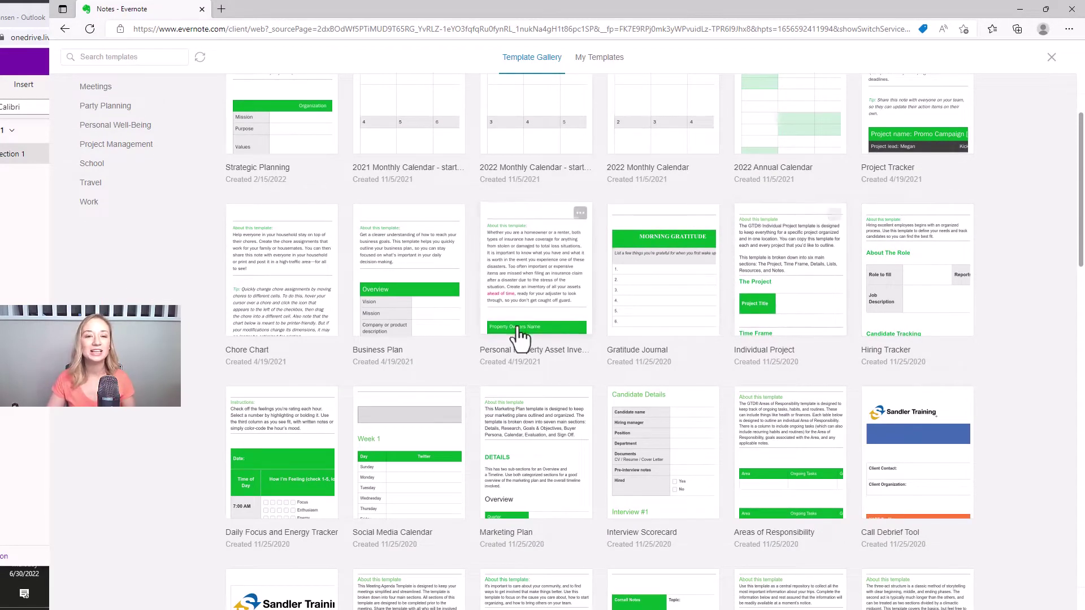
pyautogui.scroll(1, 519, 333)
pyautogui.scroll(1, 520, 333)
pyautogui.scroll(-6, 518, 336)
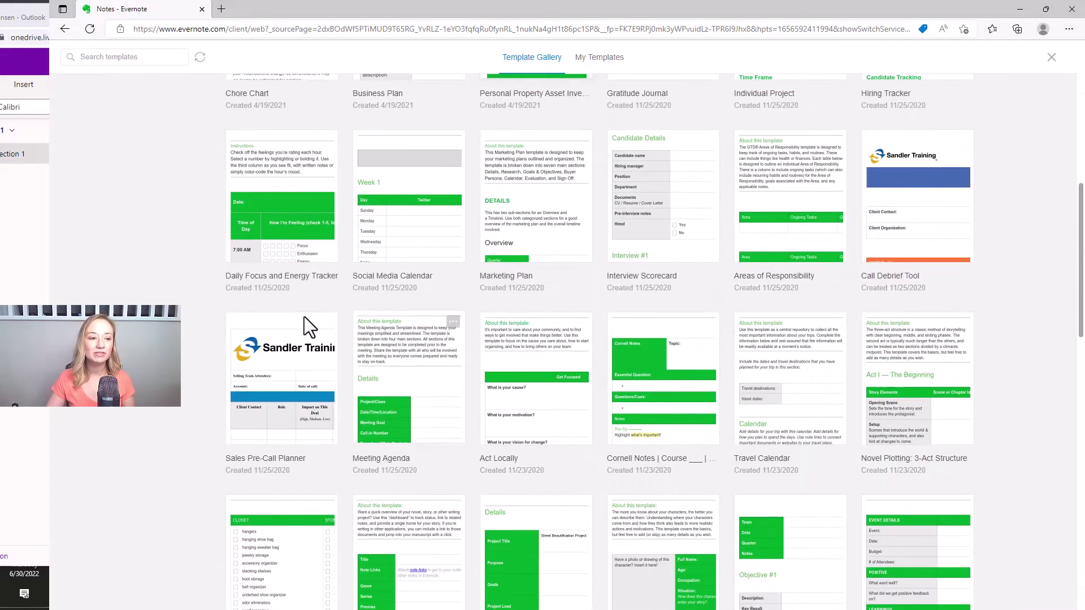
pyautogui.scroll(9, 107, 257)
pyautogui.scroll(1, 108, 257)
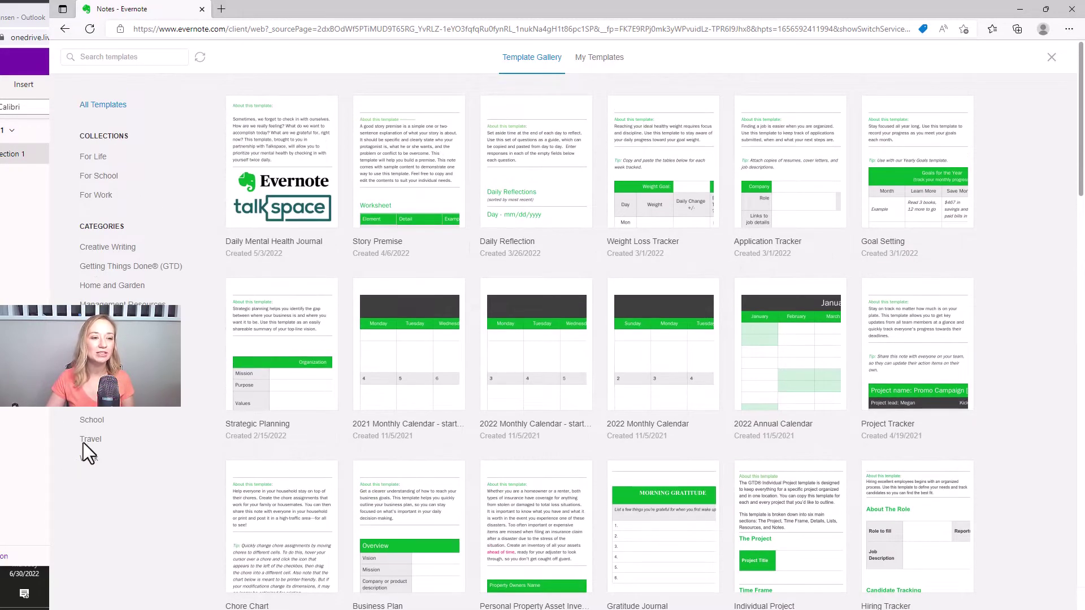
# Restore Evernote to the right half and create the note from the To-do list template.
pyautogui.click(1045, 9)
pyautogui.click(1038, 67)
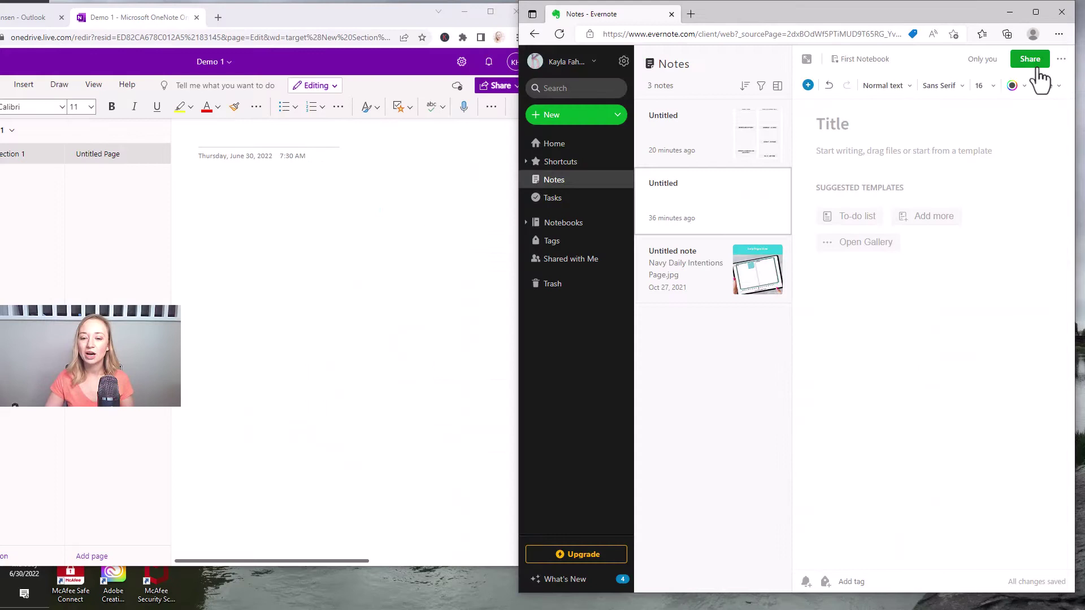
pyautogui.click(859, 219)
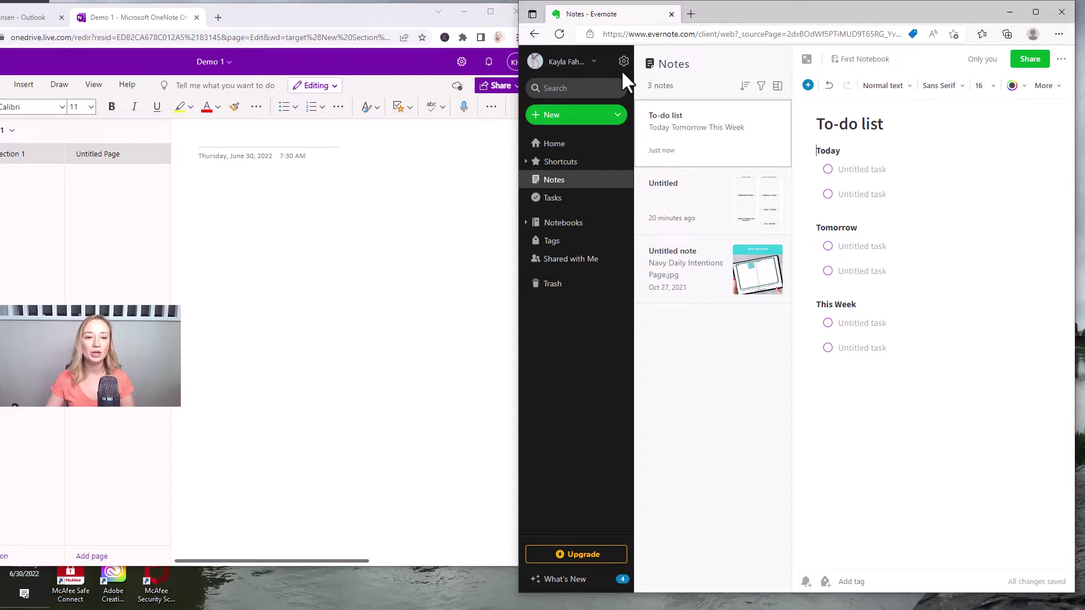
# Bring the web OneNote window forward and maximize it.
pyautogui.moveTo(380, 23); pyautogui.dragTo(537, 24)
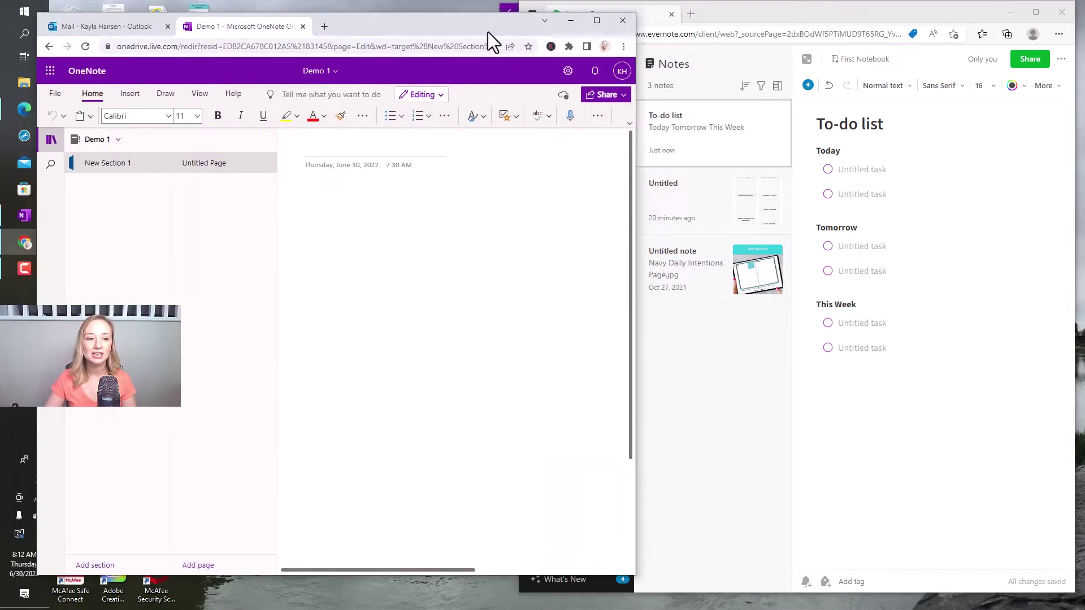
pyautogui.moveTo(487, 31); pyautogui.dragTo(486, 31)
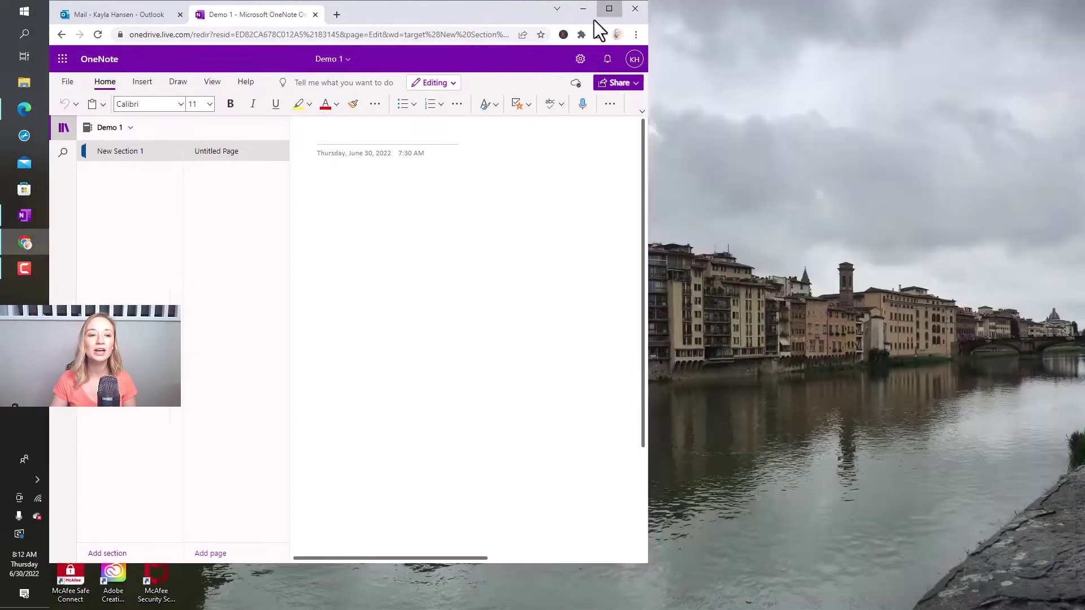
pyautogui.doubleClick(595, 20)
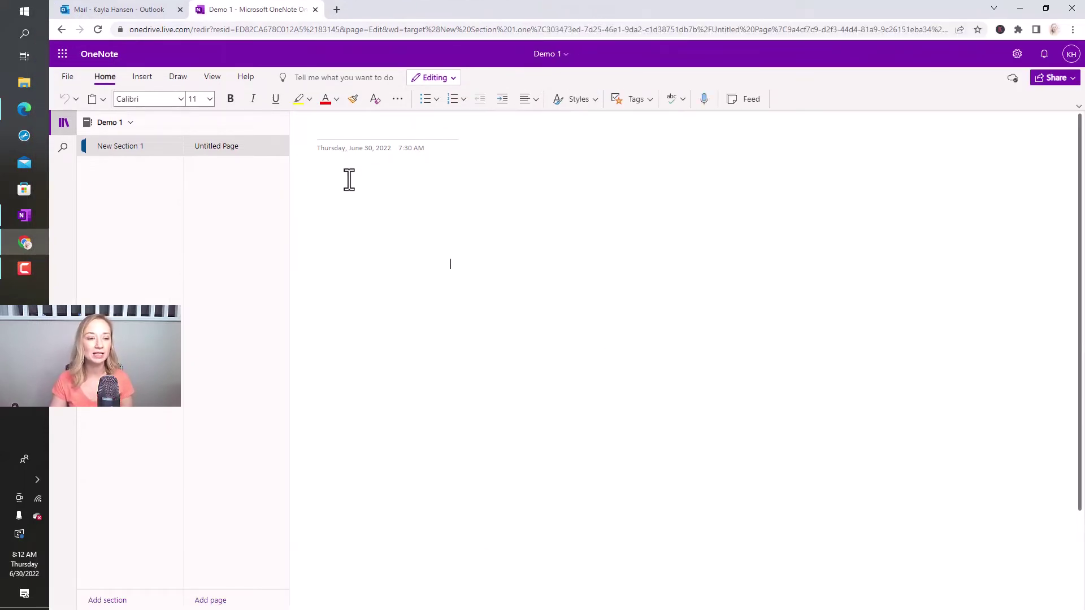
# Title the page 'List Demo' and move into the page body.
pyautogui.click(338, 132)
pyautogui.write('List Demo')
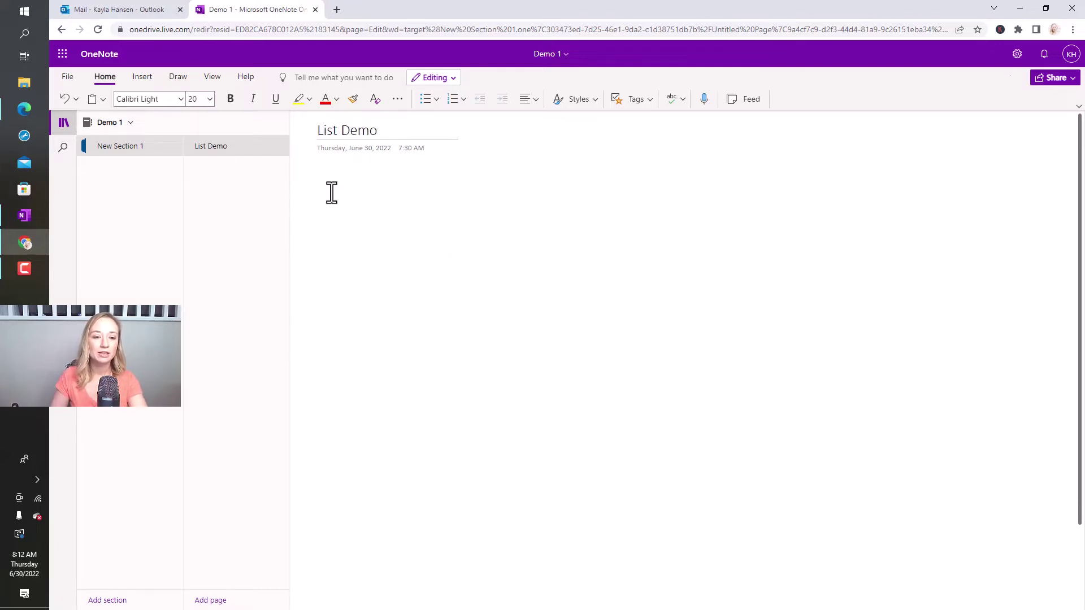
pyautogui.click(322, 175)
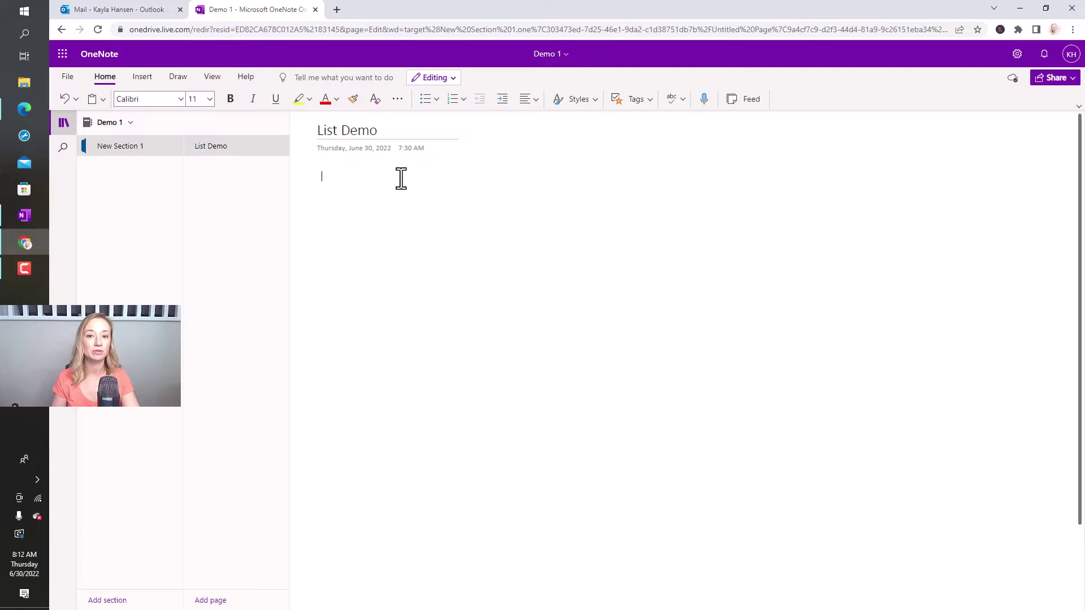
# Show the Home tab's Tags dropdown for the empty body line.
pyautogui.click(648, 105)
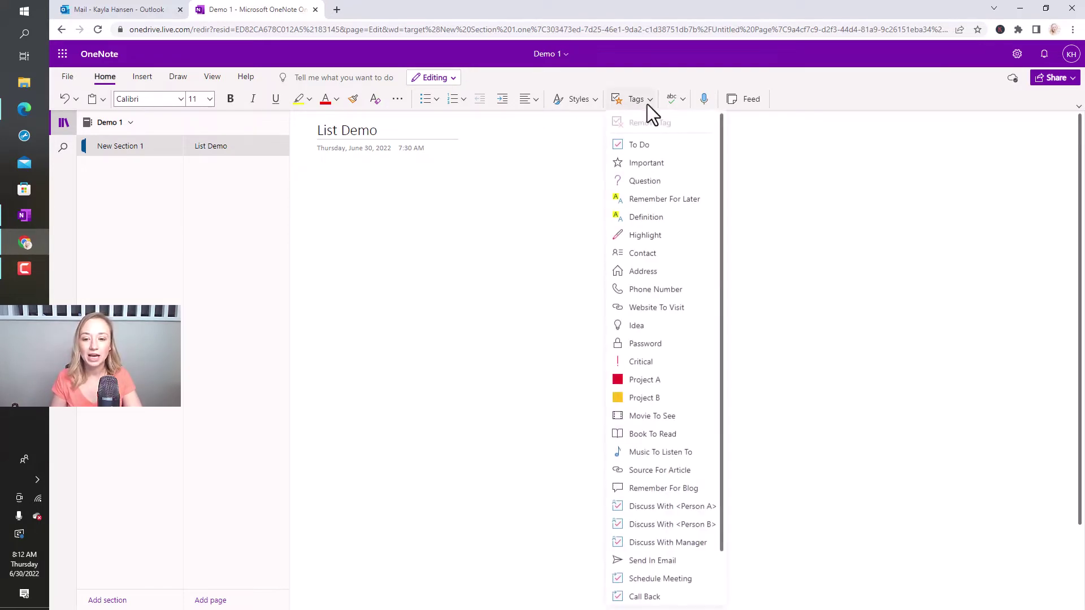
pyautogui.click(646, 104)
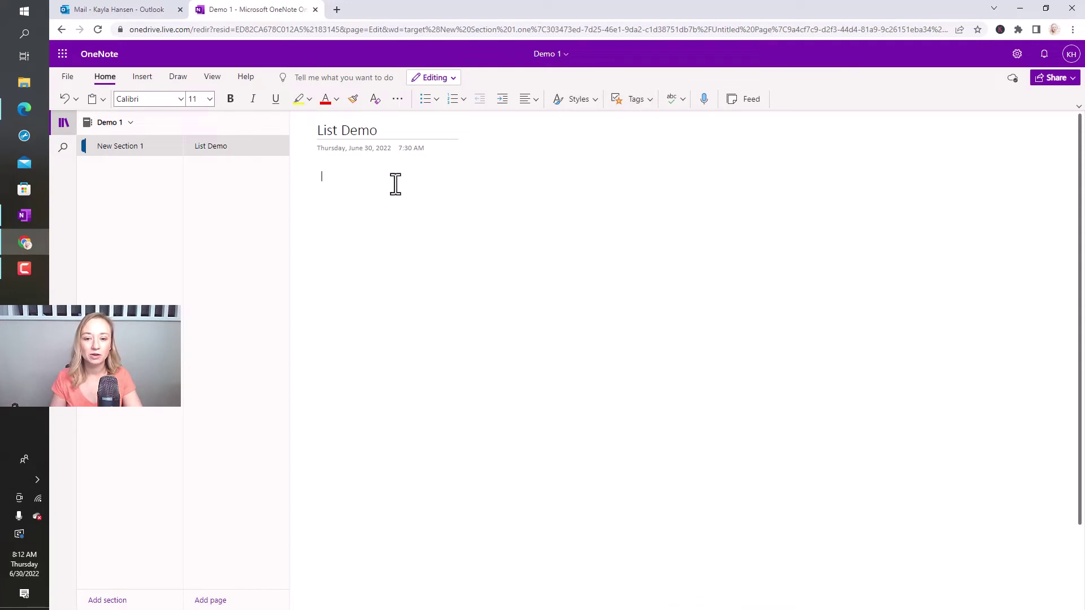
pyautogui.click(649, 101)
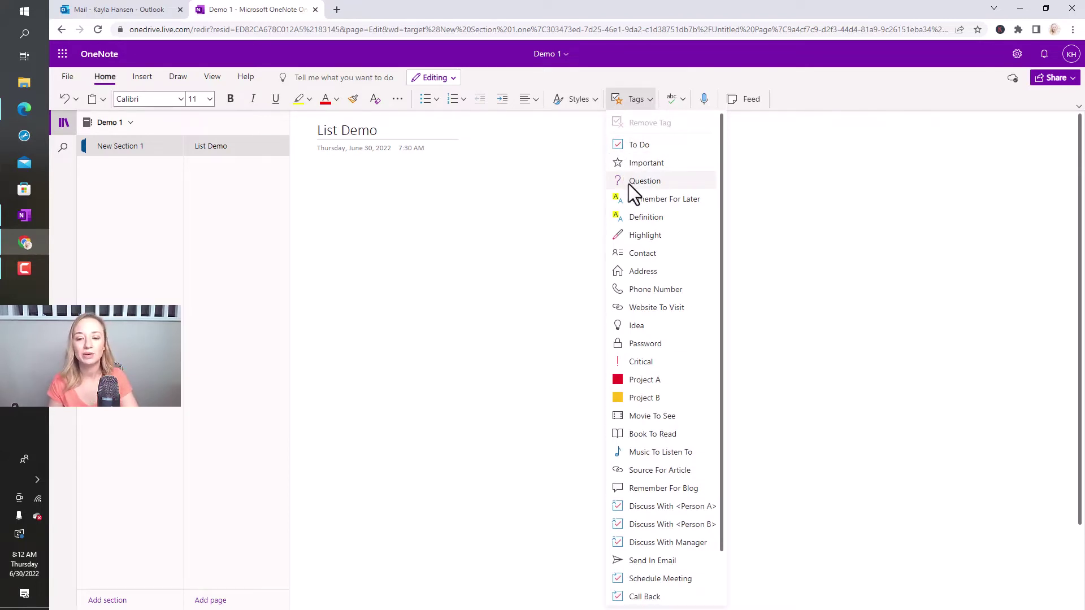
# Make the first line a To Do checkbox, removing a stray Question tag from the next line.
pyautogui.click(632, 149)
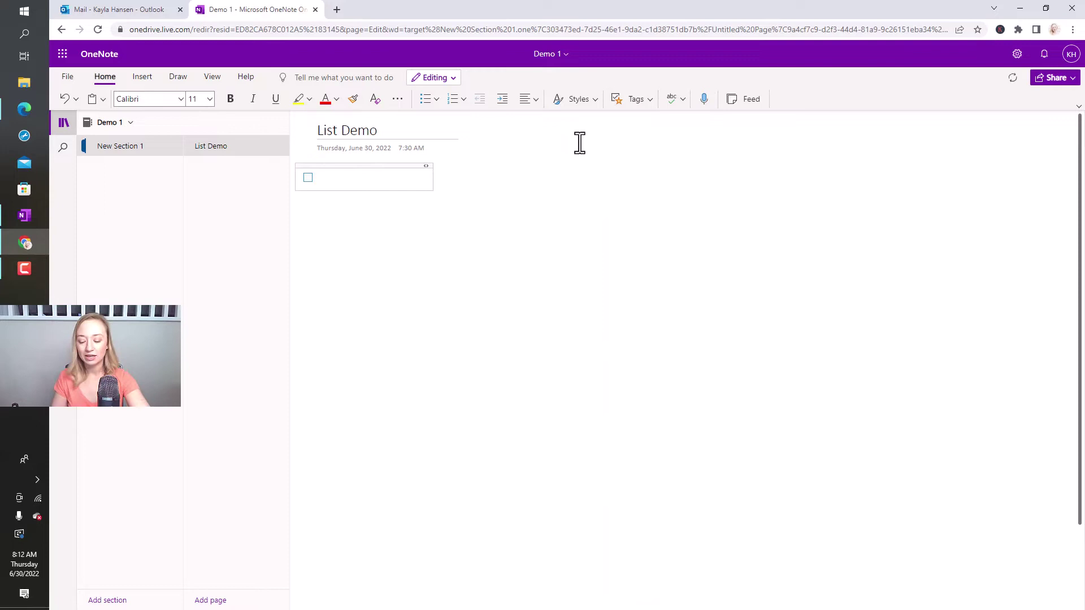
pyautogui.press('Return')
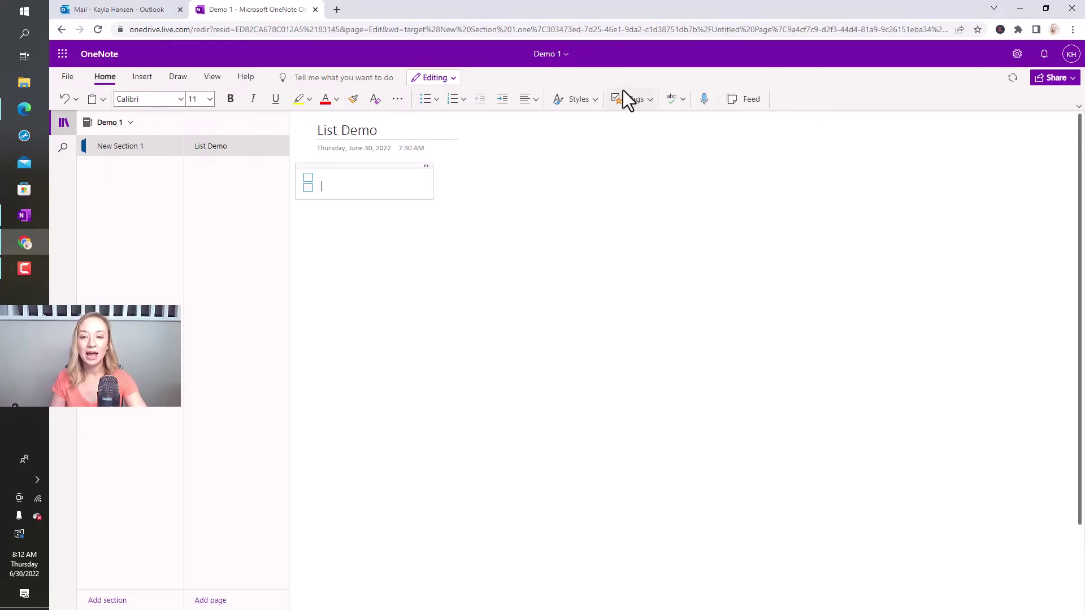
pyautogui.click(654, 101)
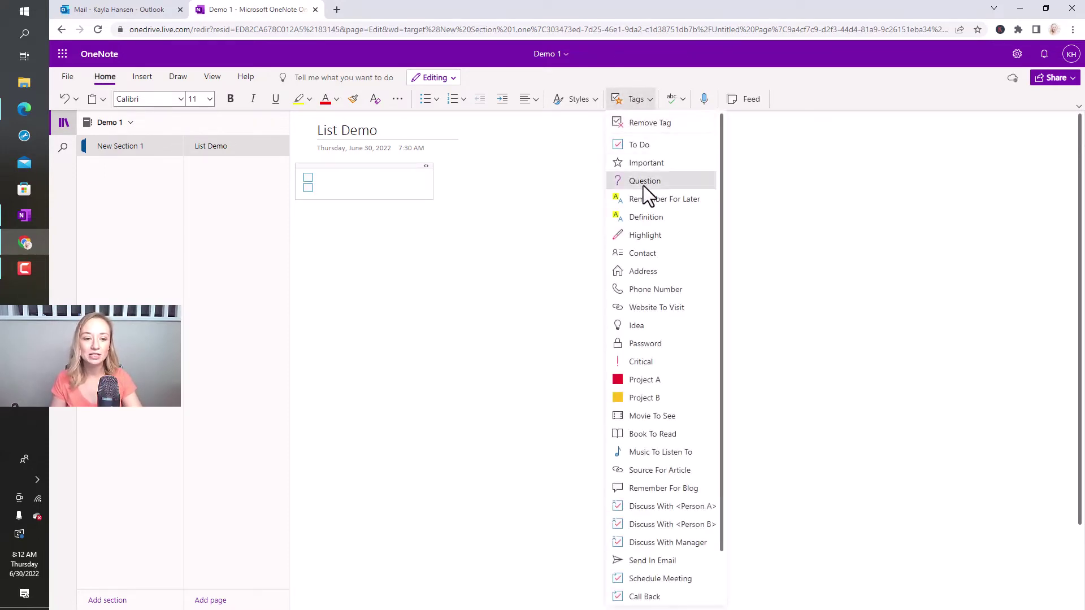
pyautogui.click(643, 185)
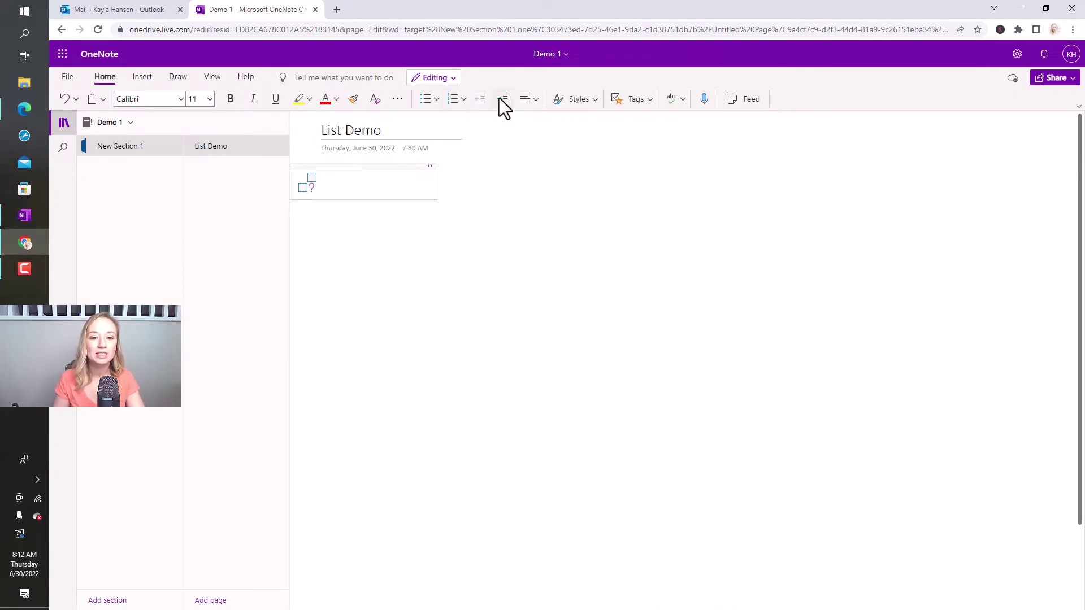
pyautogui.click(346, 189)
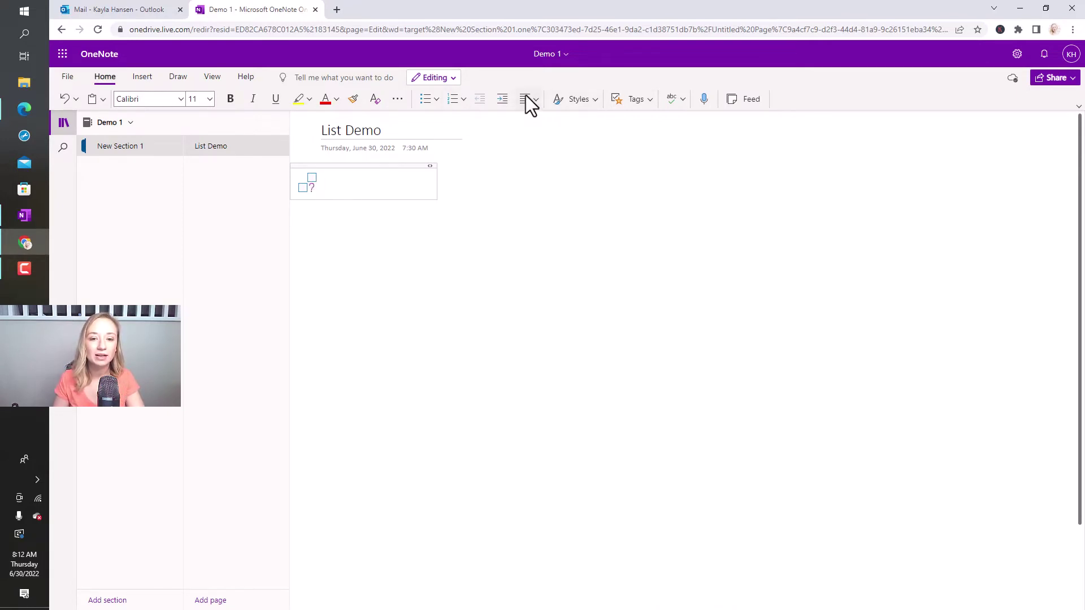
pyautogui.click(506, 97)
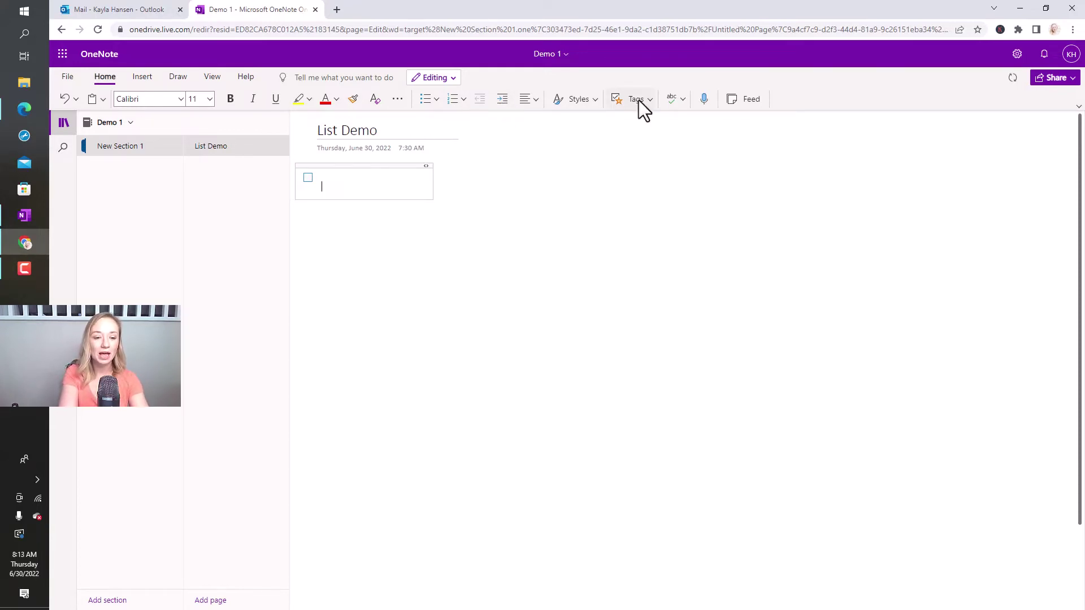
# Type checklist items List 1, 2, 3, 4 and tick off the boxes.
pyautogui.write('List 1')
pyautogui.press('Return')
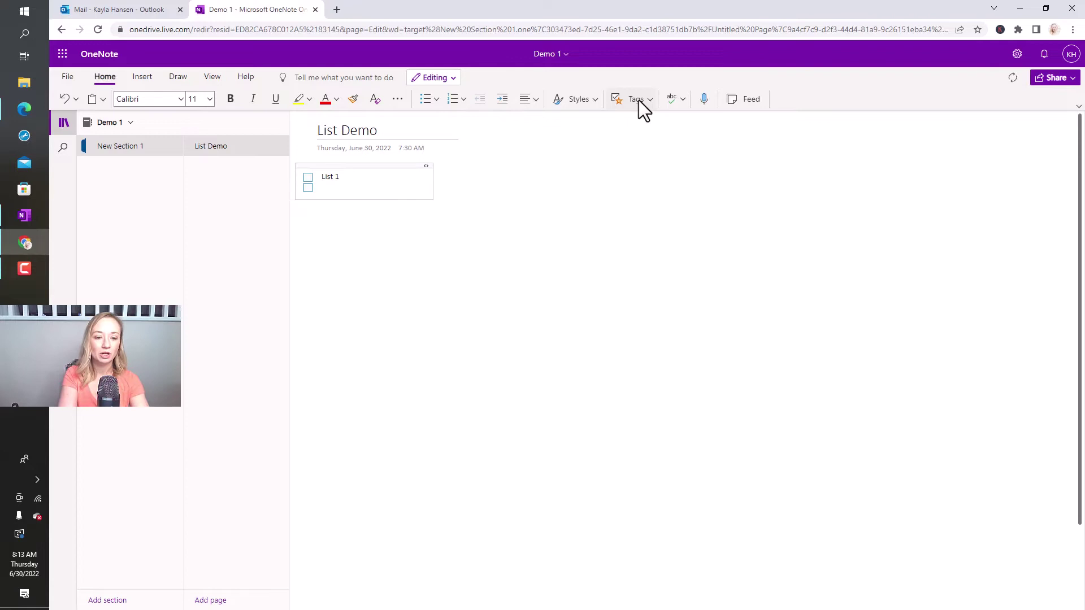
pyautogui.write('2')
pyautogui.press('Return')
pyautogui.write('3')
pyautogui.press('Return')
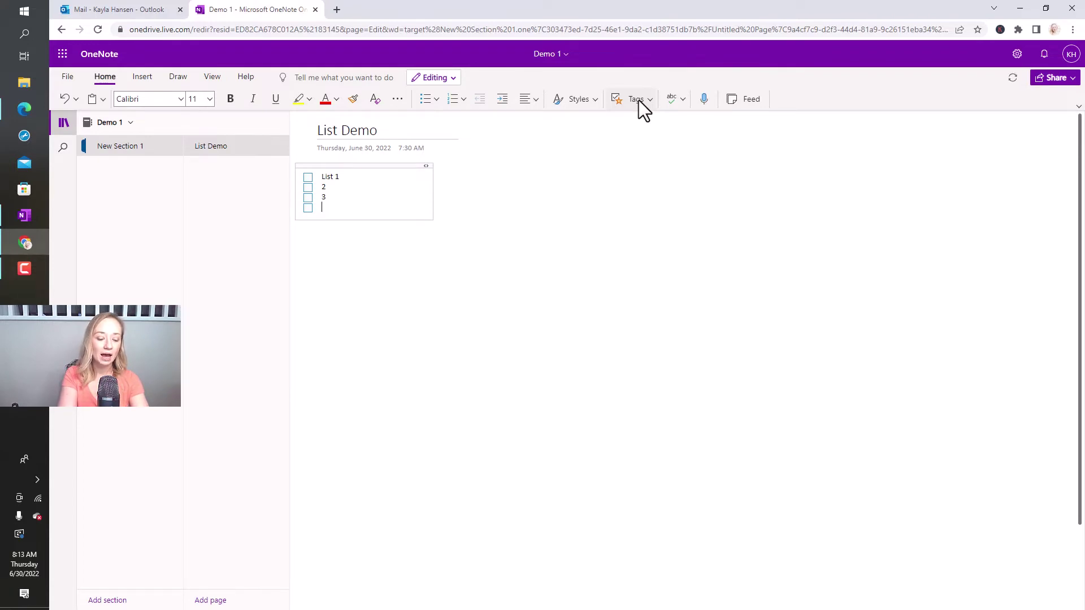
pyautogui.write('4')
pyautogui.press('Return')
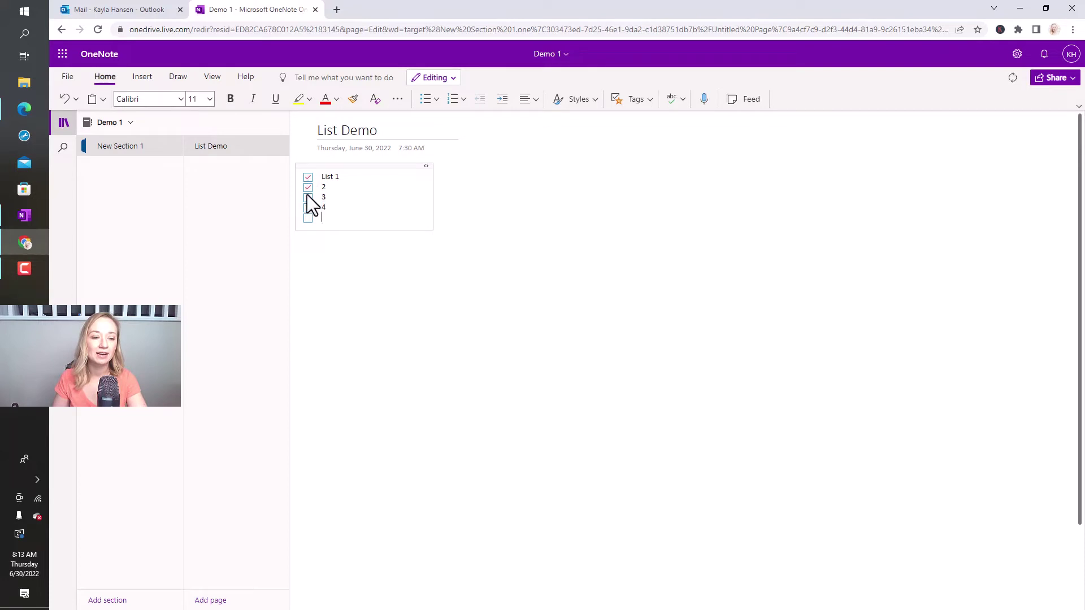
pyautogui.click(307, 197)
pyautogui.click(308, 207)
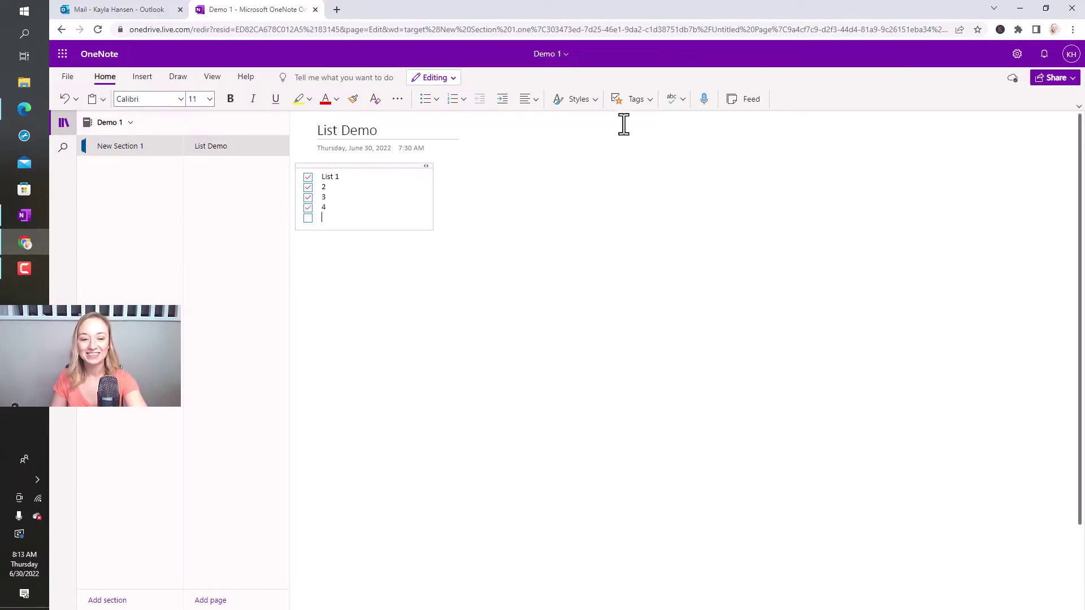
# Add a Question-tagged line reading 'Ask them a question'.
pyautogui.click(631, 101)
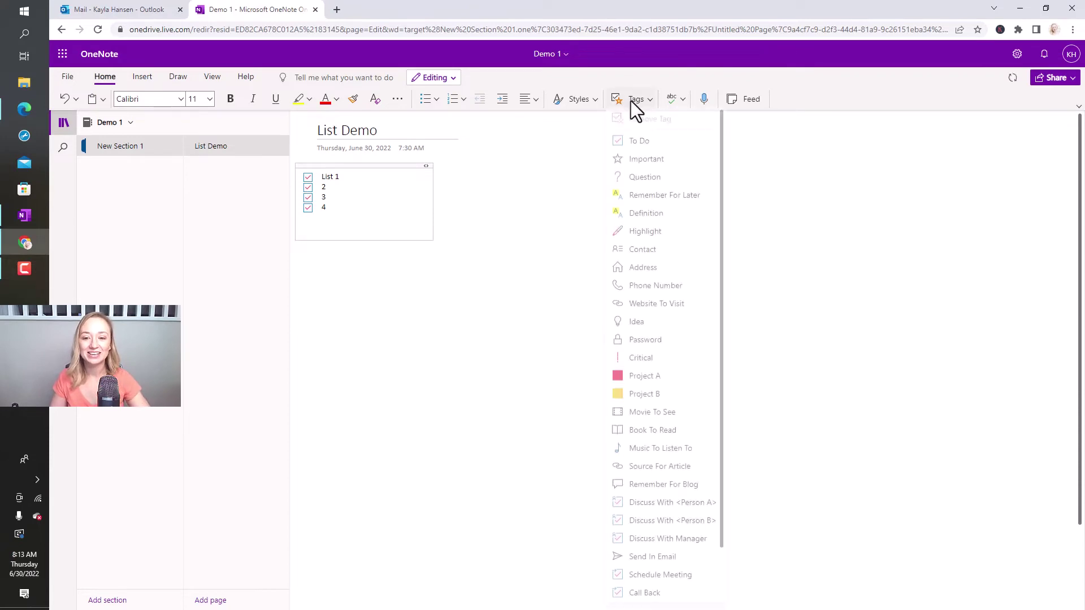
pyautogui.click(639, 177)
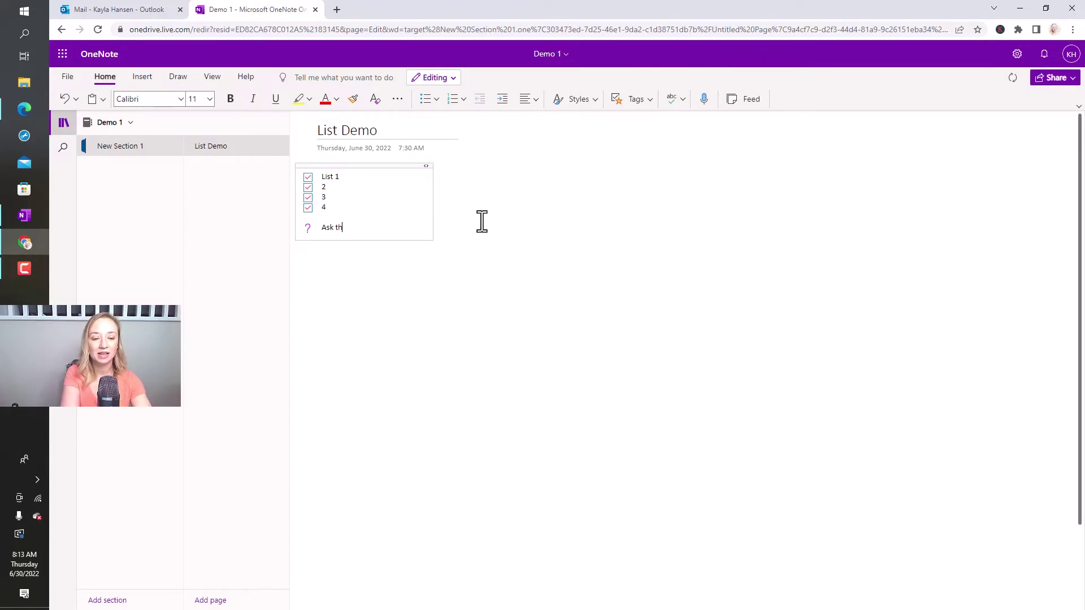
pyautogui.write('estion')
pyautogui.press('Return')
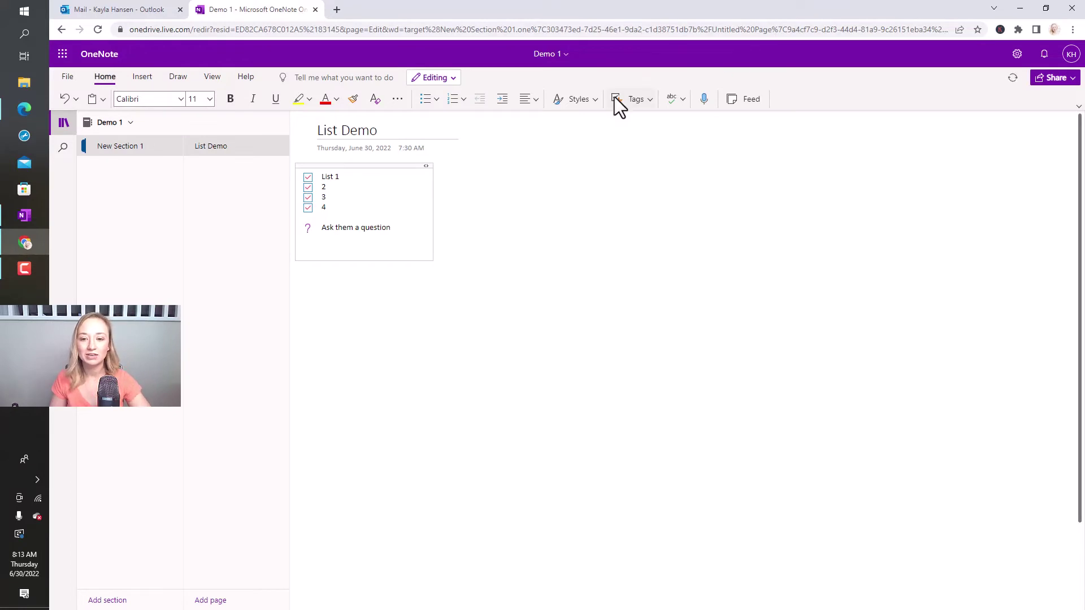
pyautogui.click(634, 101)
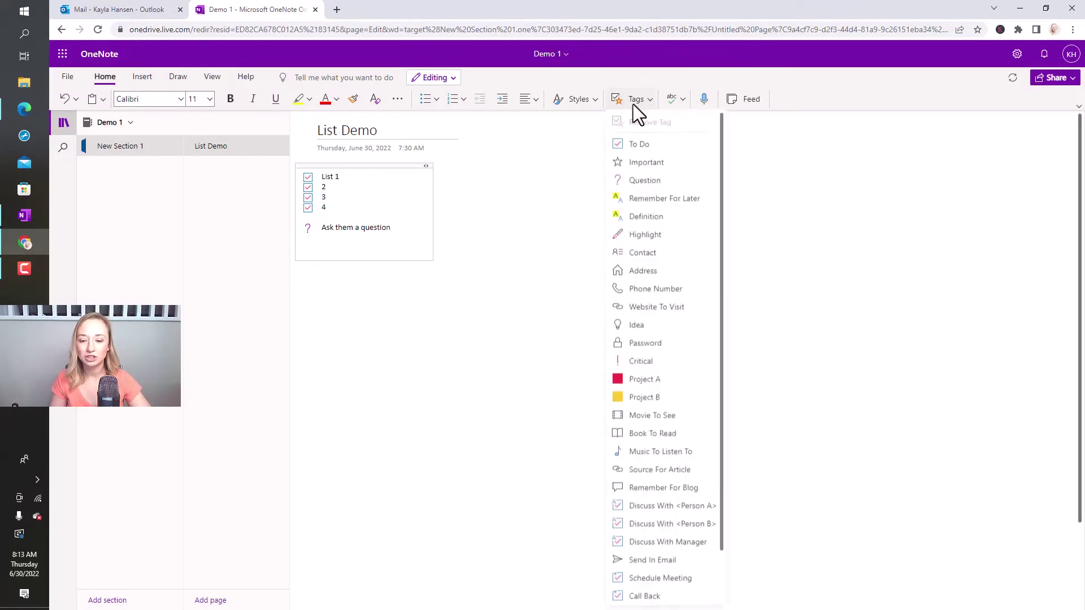
# Add an Idea-tagged line 'Next quarter – idea #1'.
pyautogui.click(653, 327)
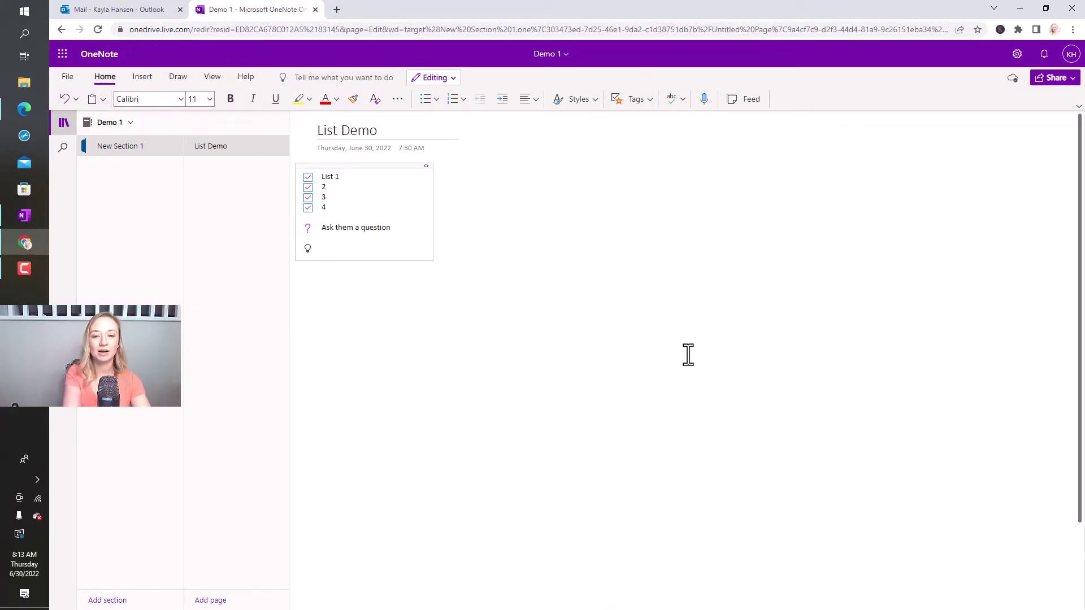
pyautogui.write('Next quarter – idea #1')
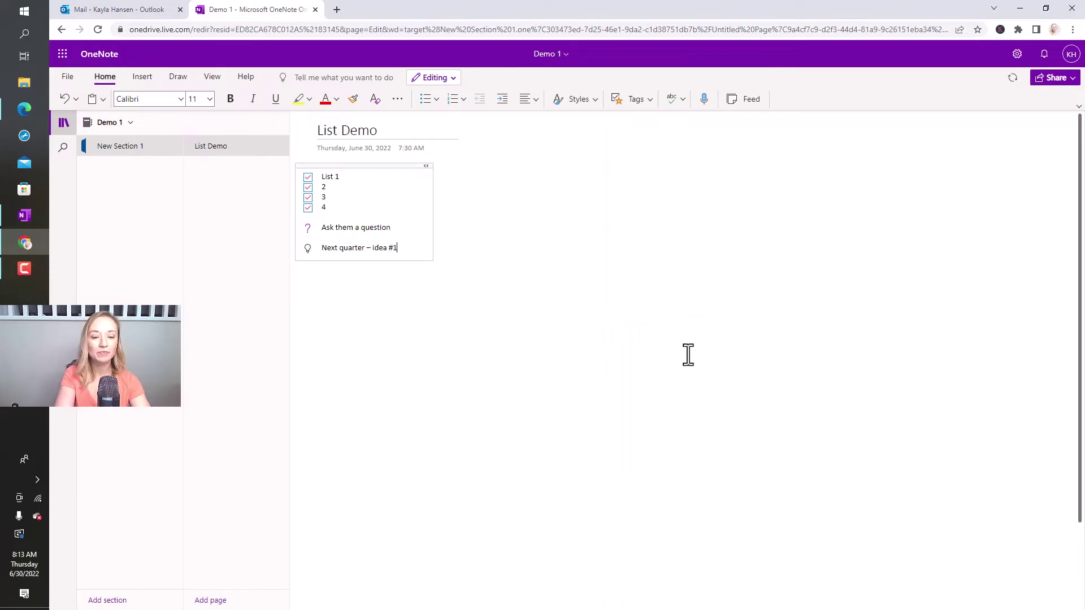
pyautogui.click(688, 354)
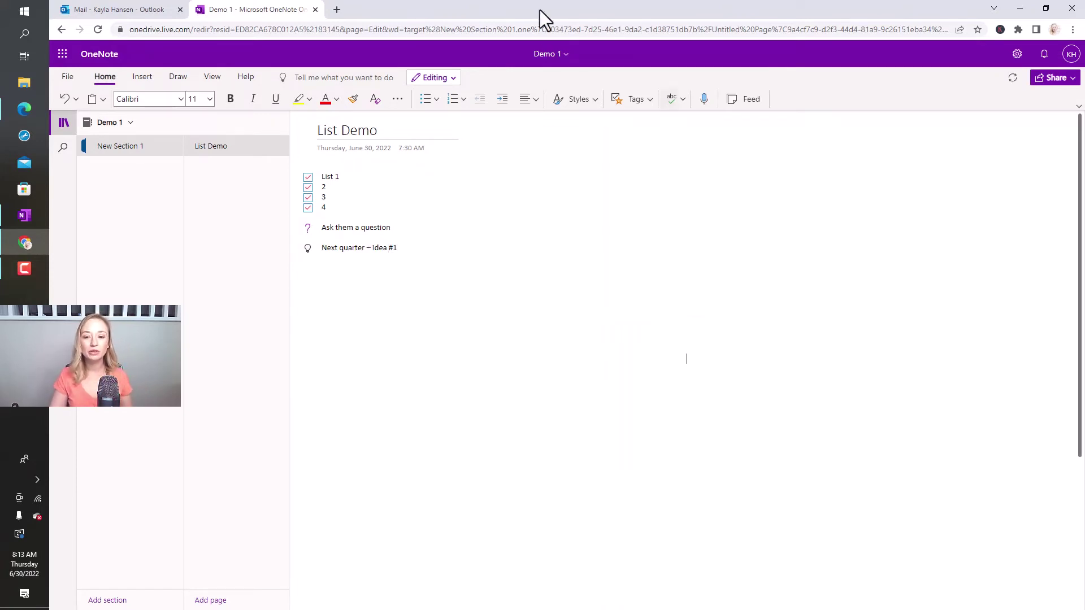
# Create a separate 'Big ideas:' note with Idea-tagged lines 1, 2 and 3.
pyautogui.click(629, 168)
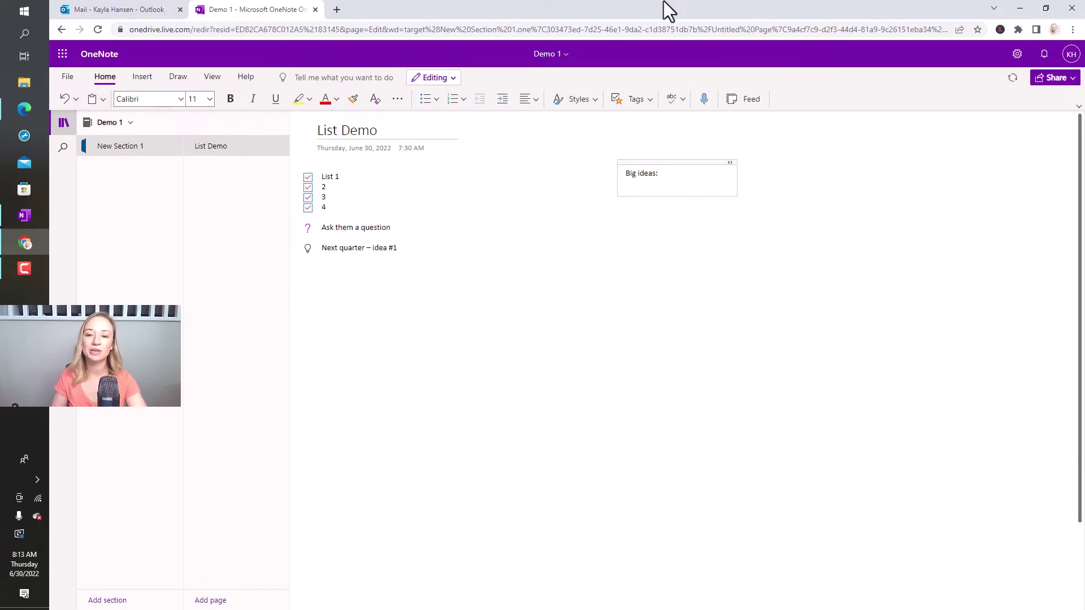
pyautogui.click(641, 104)
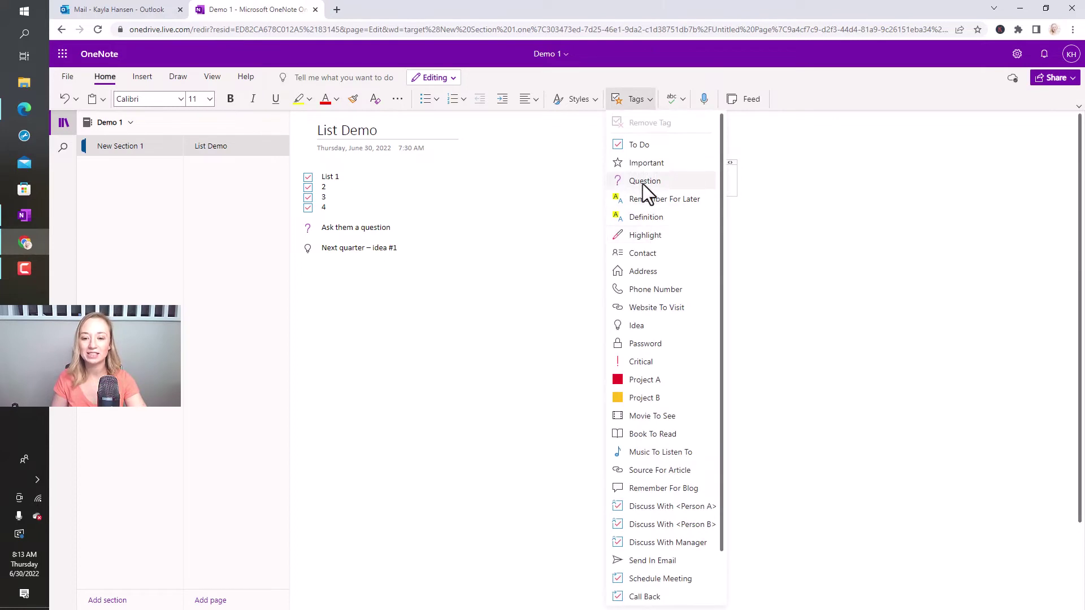
pyautogui.click(659, 327)
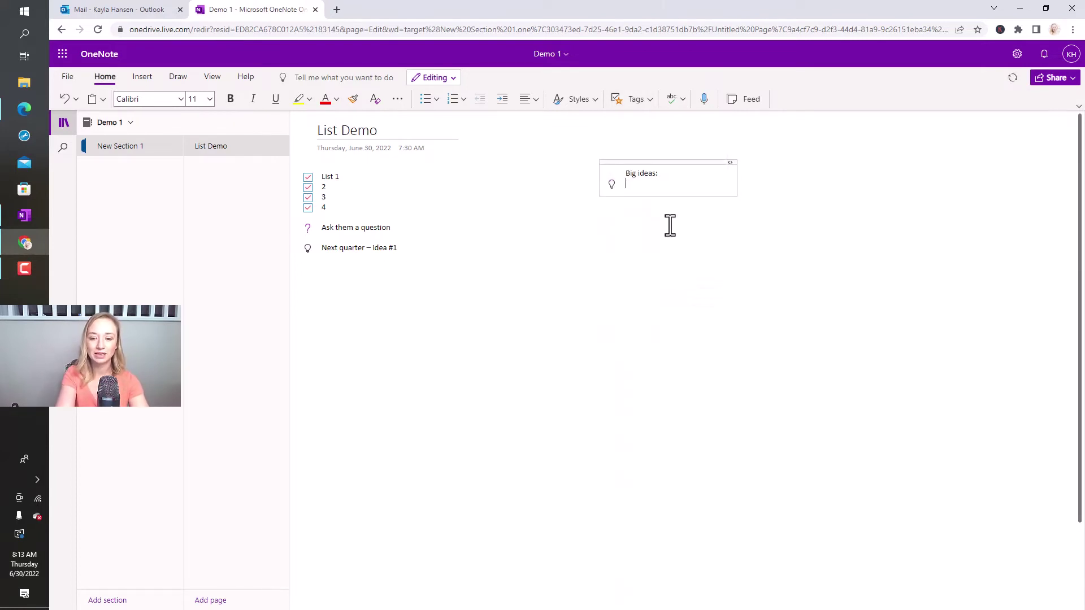
pyautogui.click(628, 96)
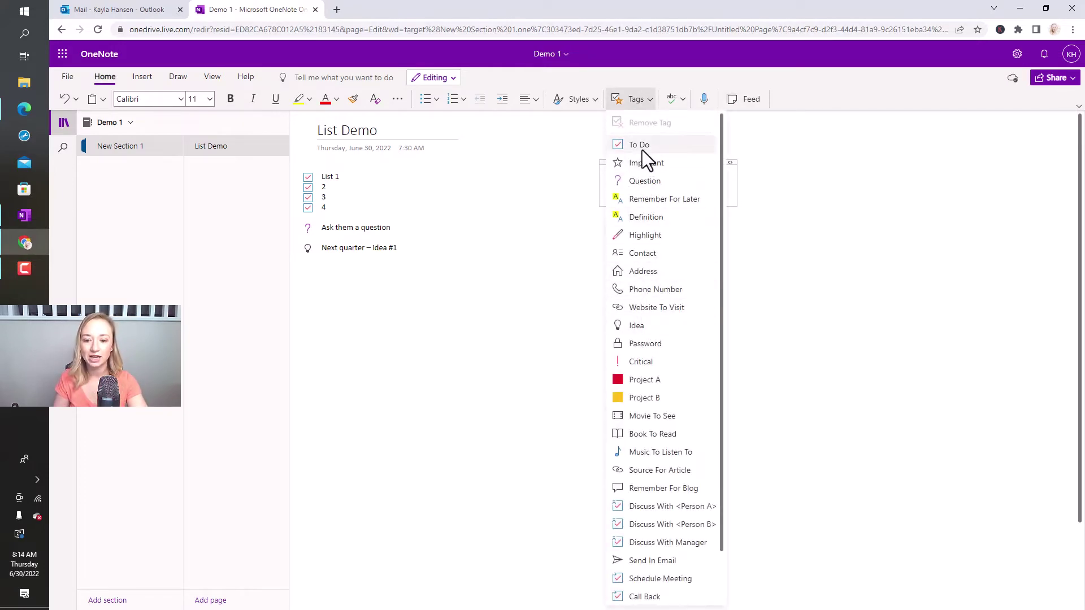
pyautogui.click(658, 328)
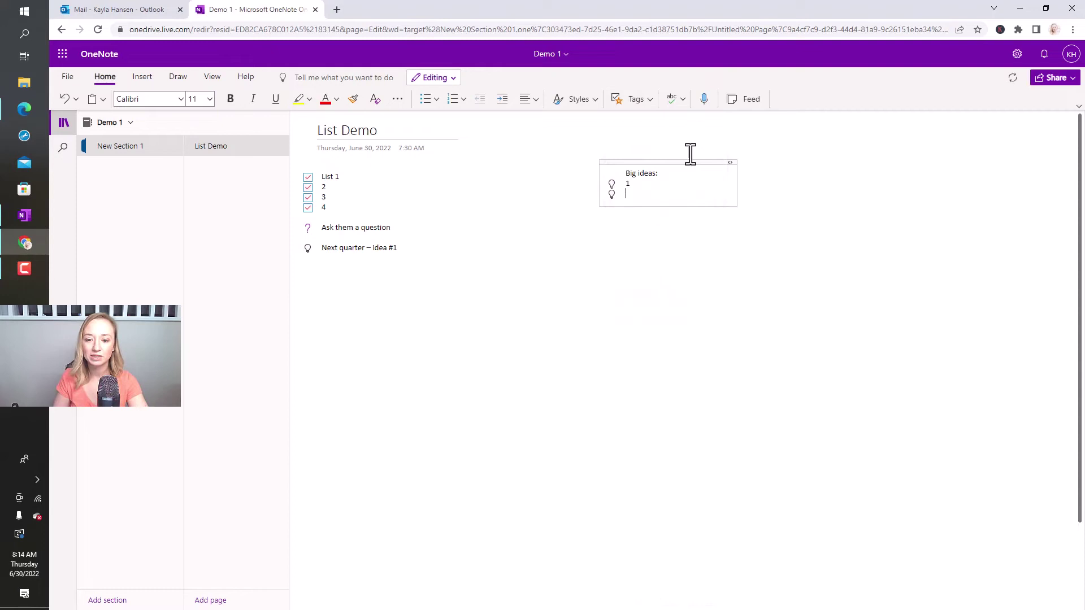
pyautogui.press('Return')
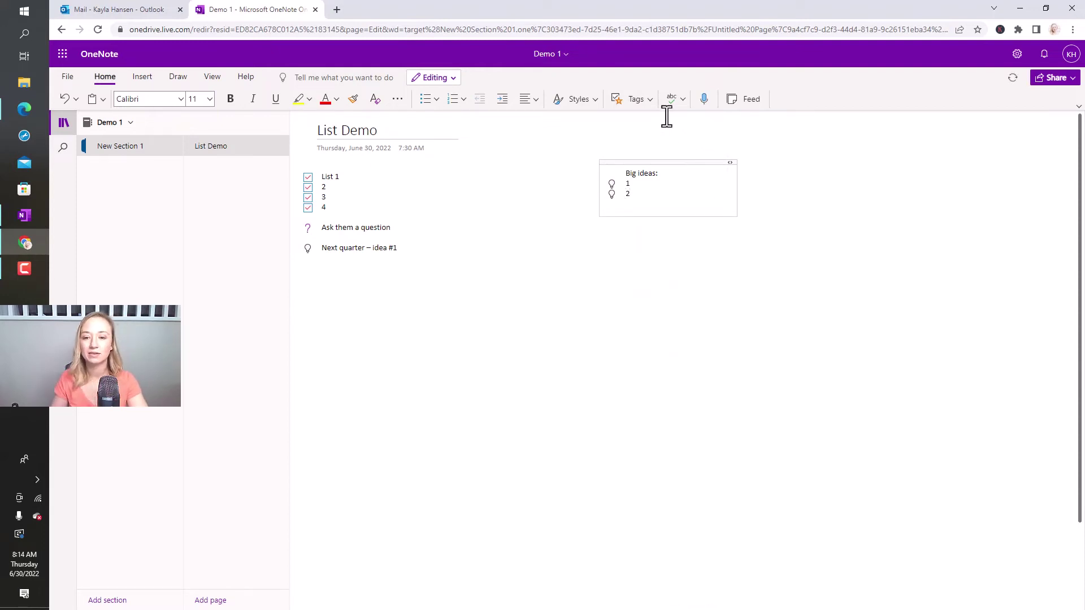
pyautogui.click(650, 100)
pyautogui.click(656, 330)
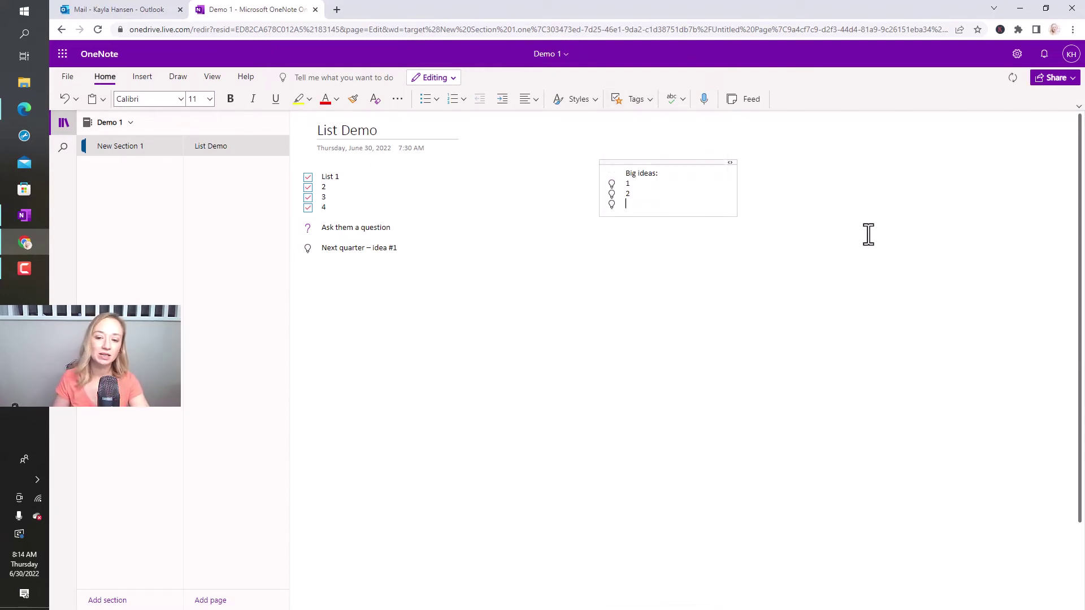
pyautogui.click(402, 249)
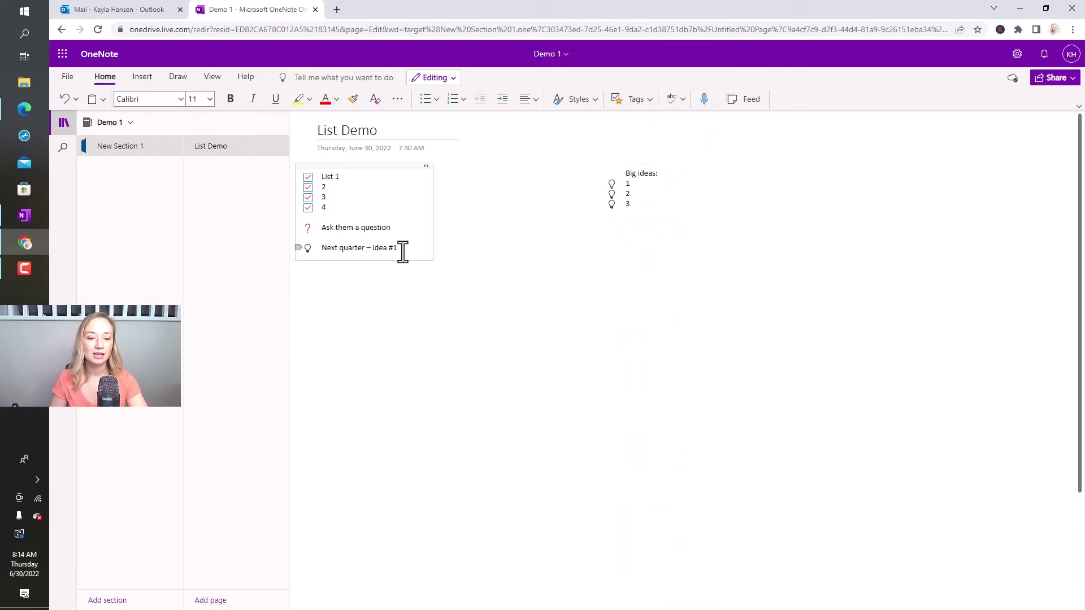
# Add Critical-tagged lines 'Critical 1' and 'Critical 2' below the idea line.
pyautogui.press('Return')
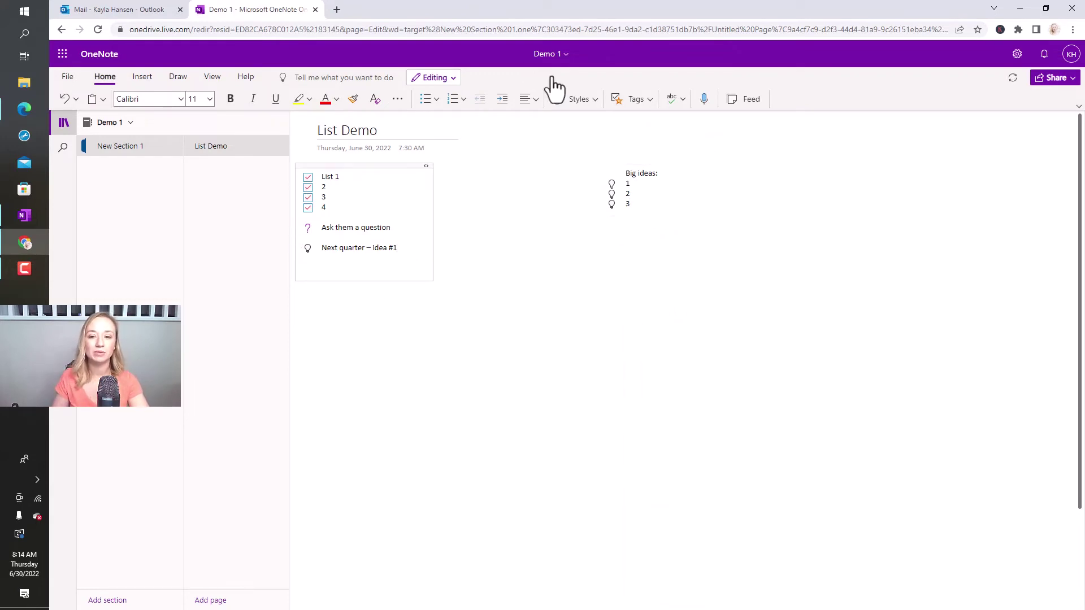
pyautogui.click(634, 100)
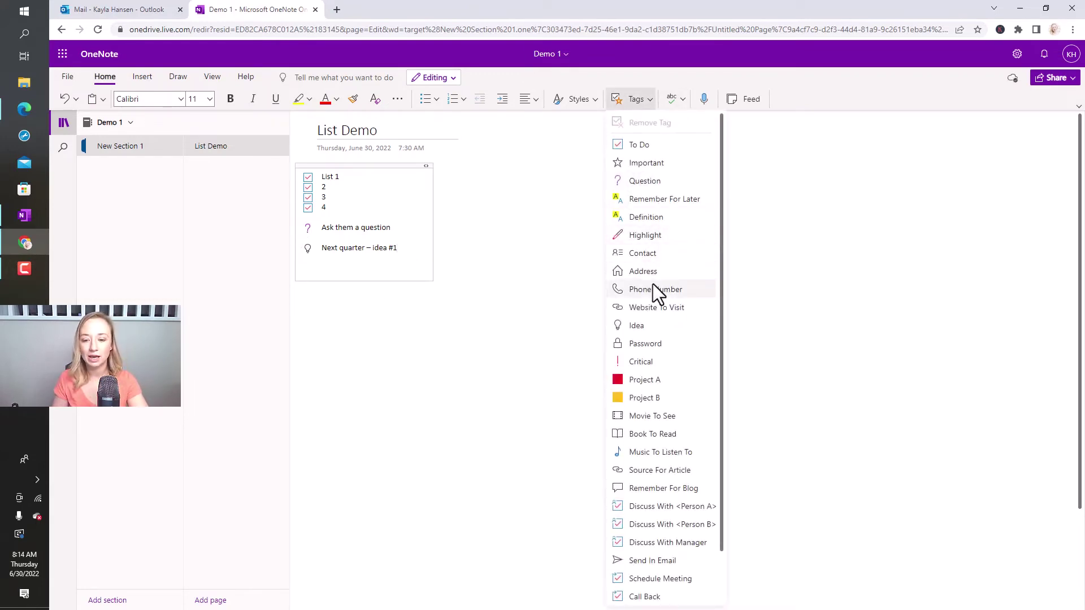
pyautogui.click(667, 361)
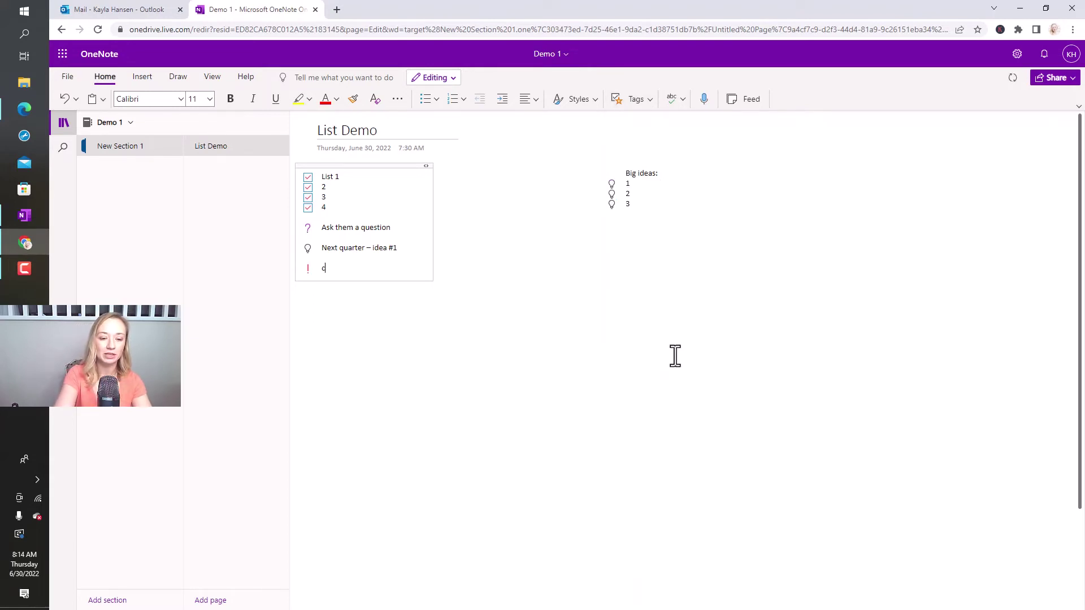
pyautogui.write('critical 1')
pyautogui.click(634, 99)
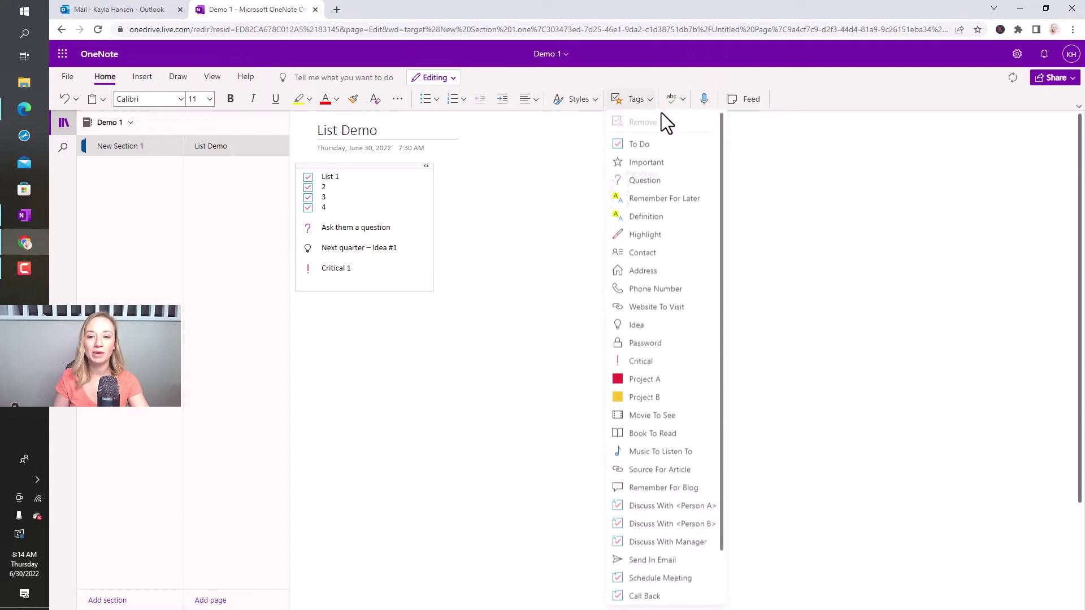
pyautogui.click(610, 361)
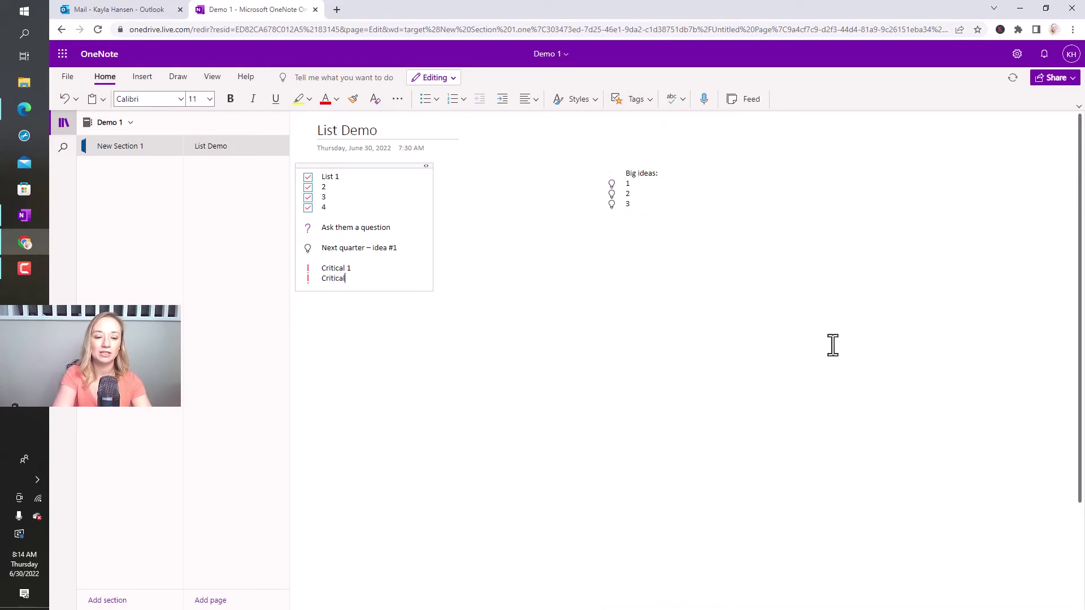
# Start a new list of empty To Do checkbox lines below Critical 2.
pyautogui.press('Return')
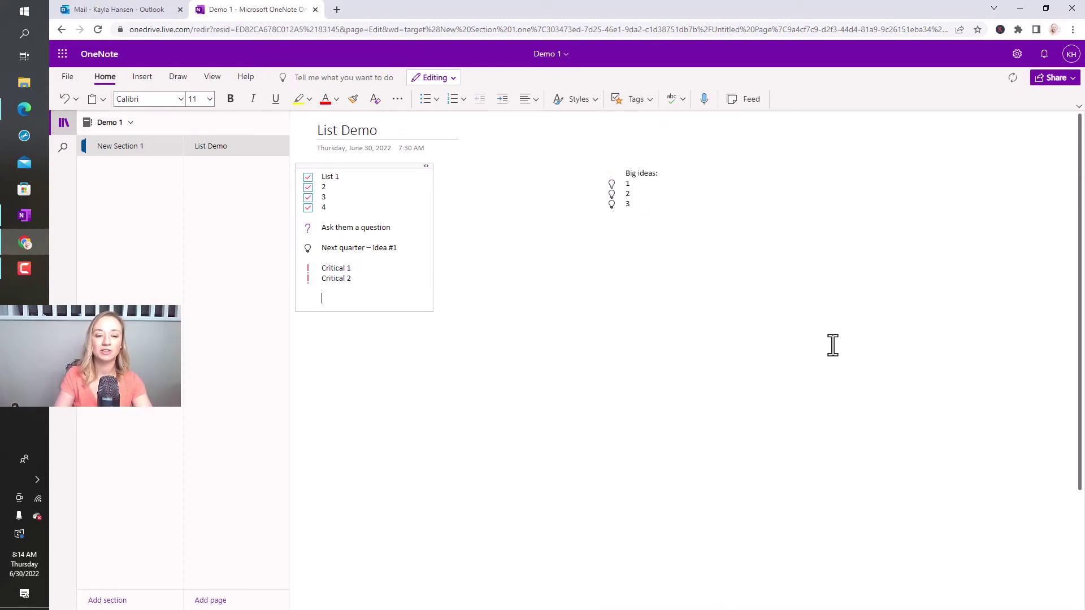
pyautogui.click(634, 101)
pyautogui.press('Escape')
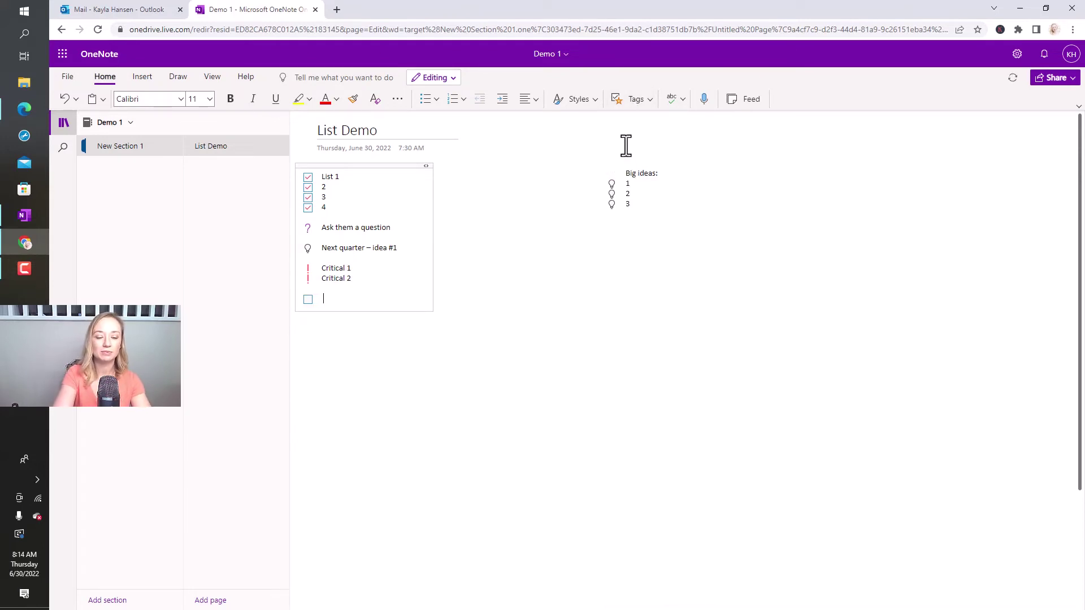
pyautogui.press('Return')
pyautogui.press('Return')
pyautogui.press('Return')
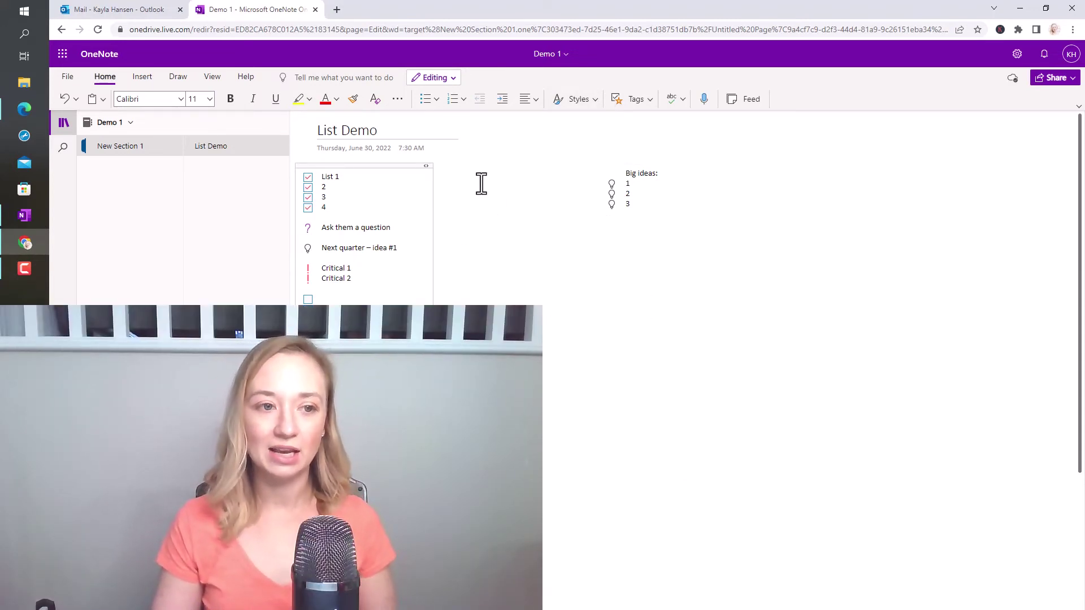
# Bring the Evernote to-do note forward and mark the first Today task completed.
pyautogui.click(1045, 9)
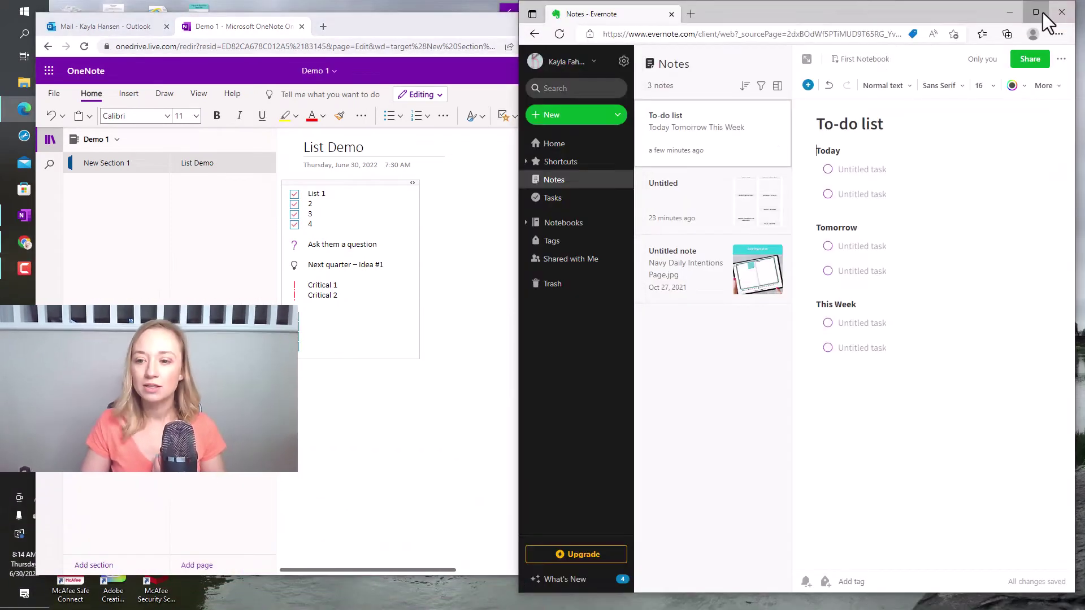
pyautogui.click(1043, 10)
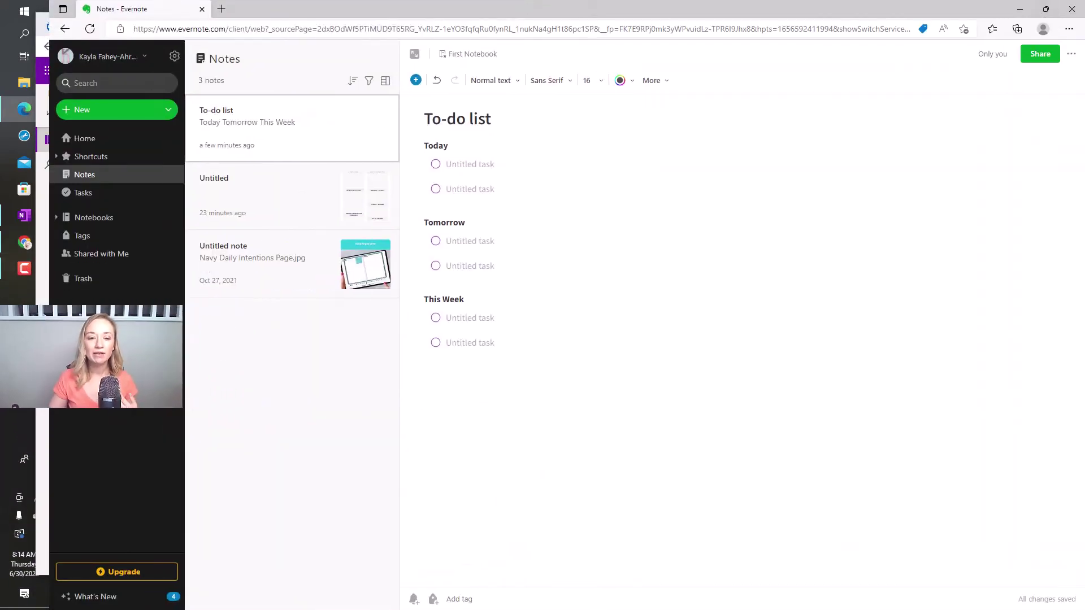
pyautogui.click(540, 188)
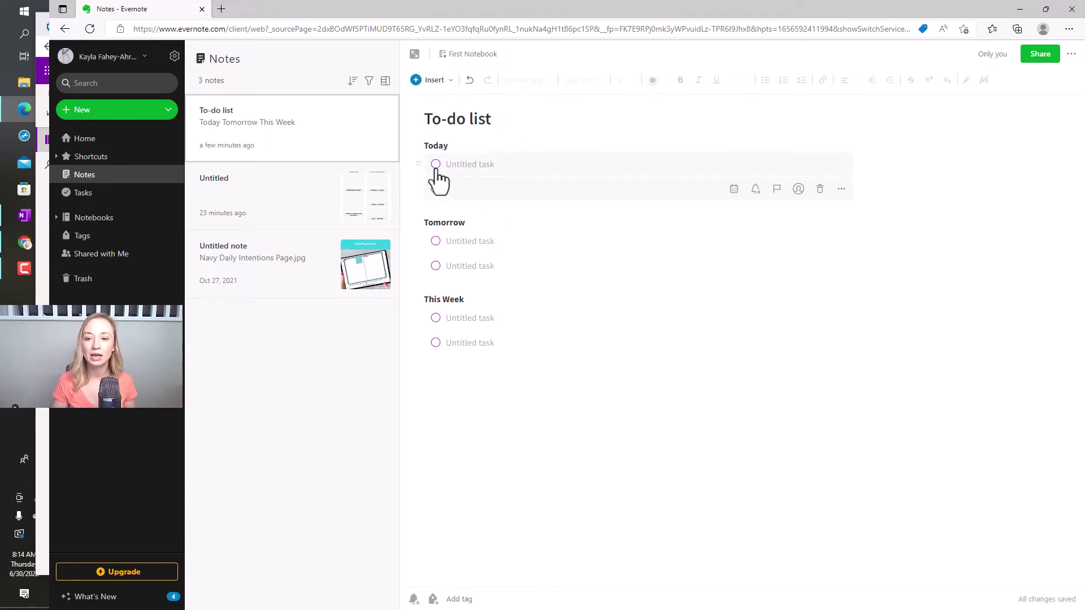
pyautogui.click(499, 162)
pyautogui.click(811, 241)
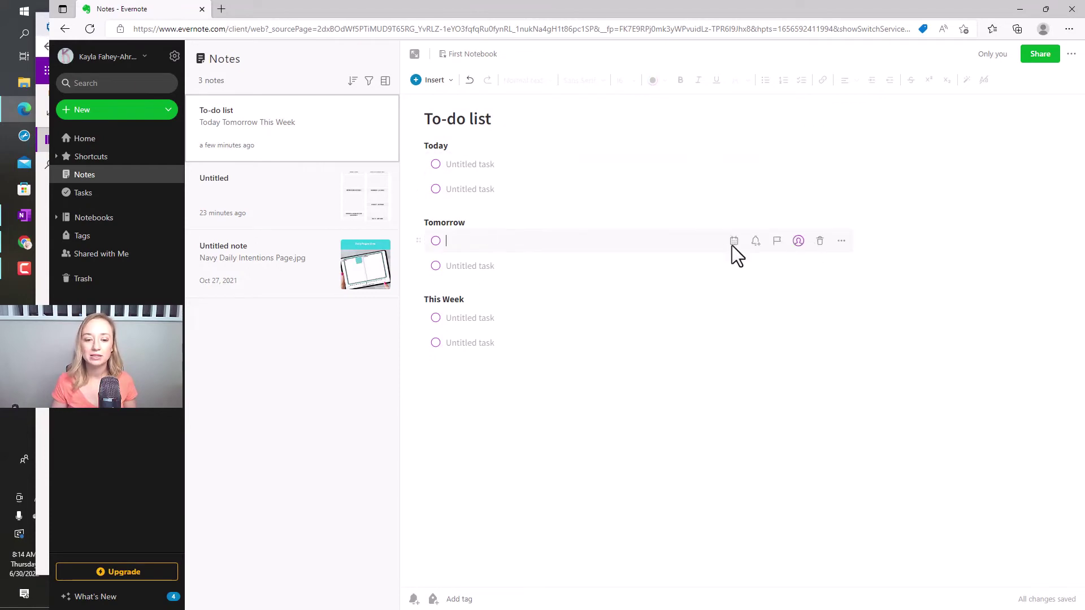
pyautogui.click(435, 164)
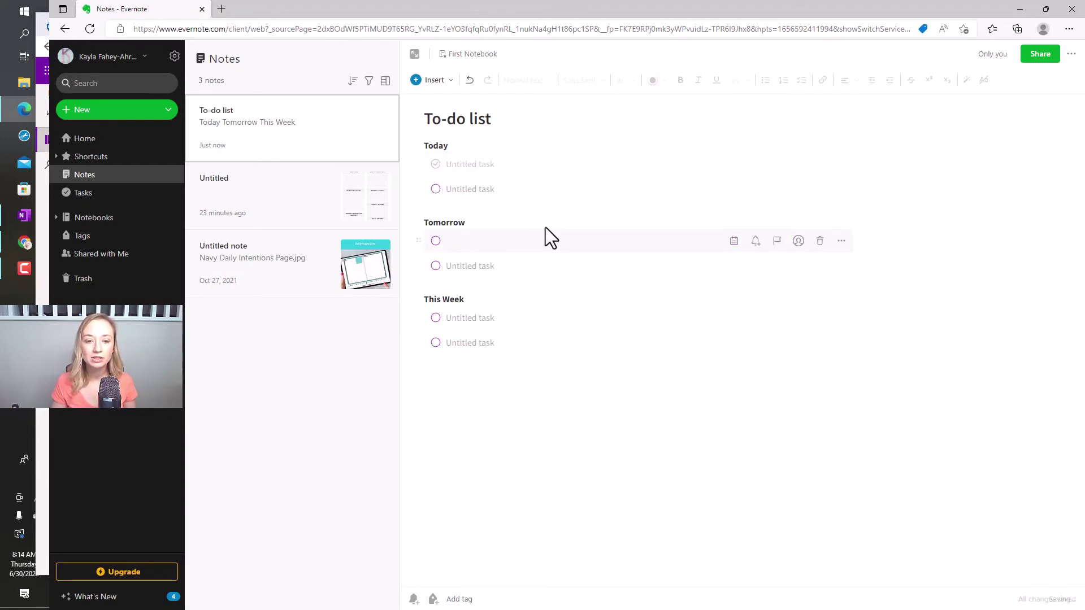
# Replace the second Today task with a checked-off checklist item 'box'.
pyautogui.click(503, 189)
pyautogui.press('BackSpace')
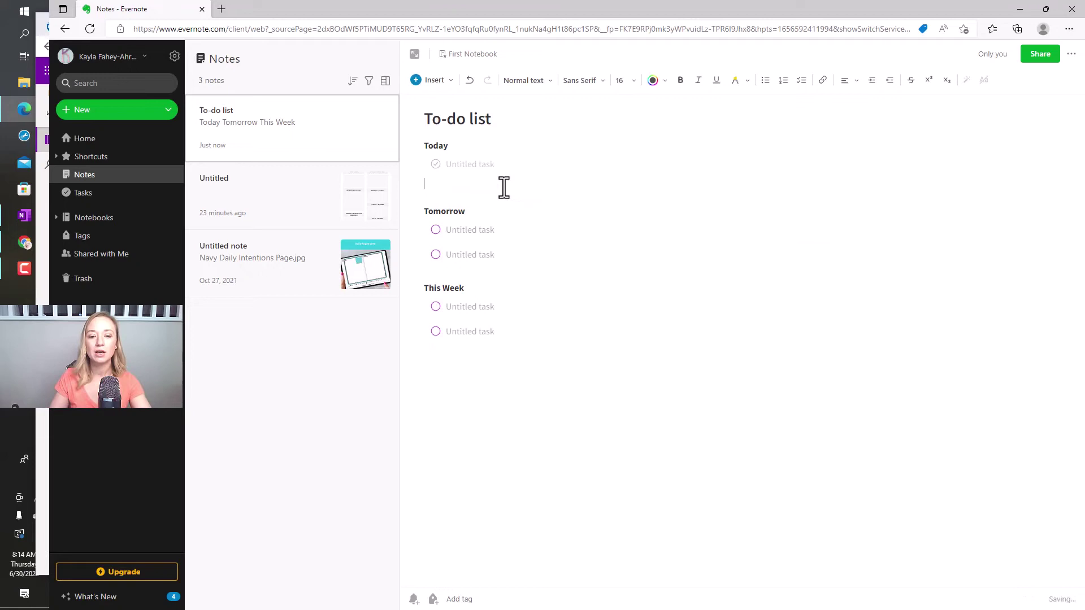
pyautogui.click(805, 85)
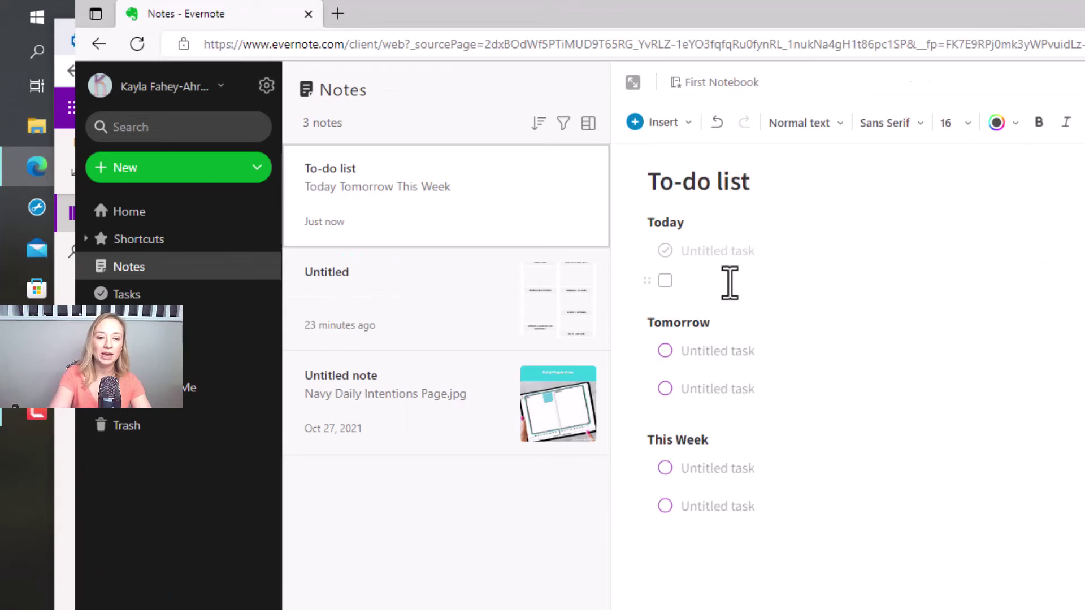
pyautogui.write('box')
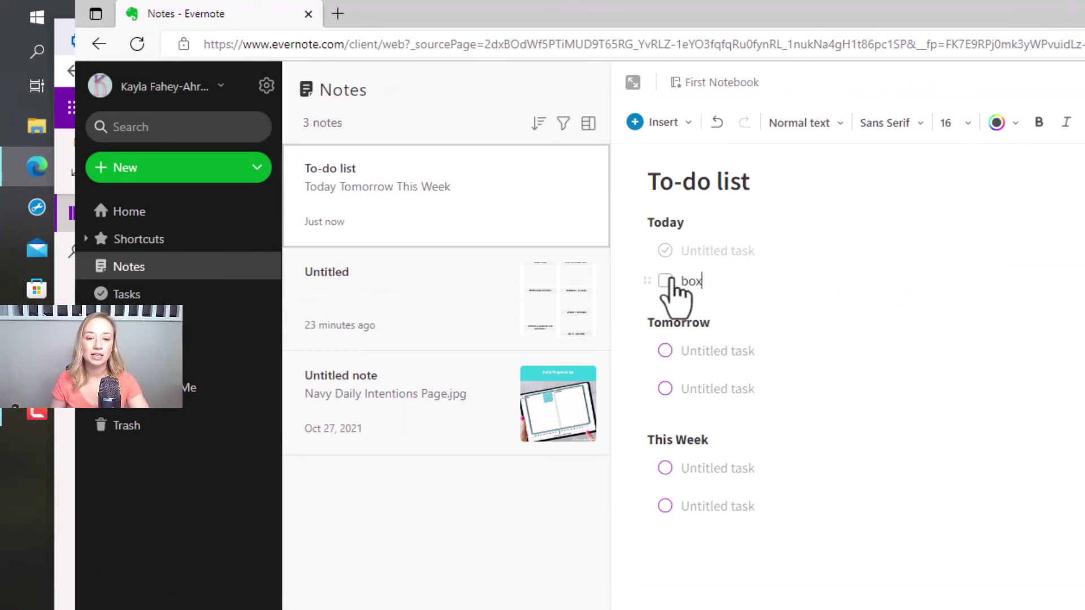
pyautogui.click(665, 281)
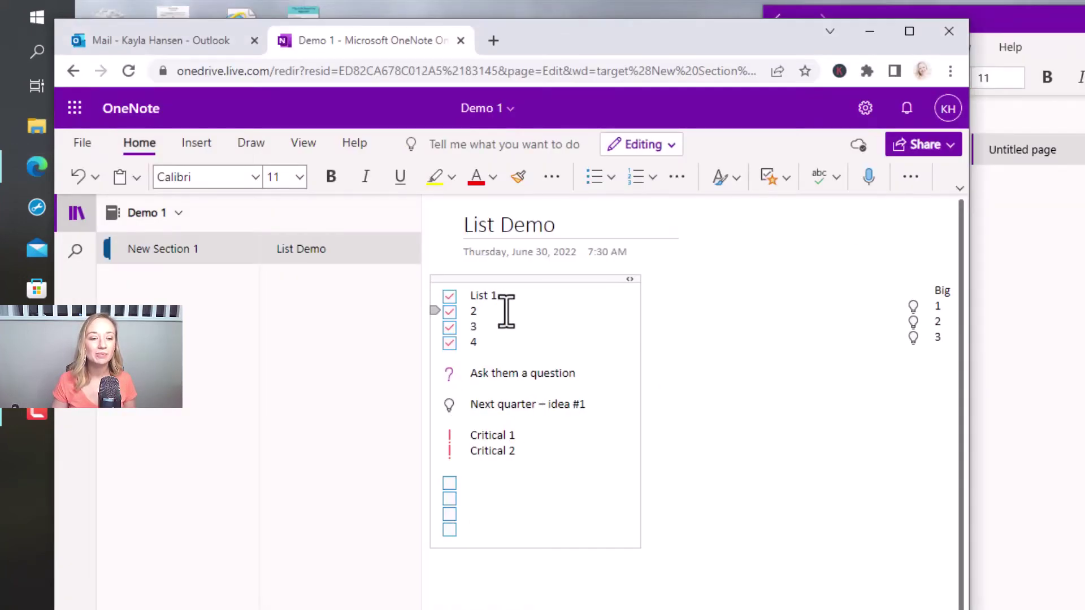
# Apply strikethrough to List 1 and List 2, then bring the Evernote note back to front.
pyautogui.moveTo(468, 298); pyautogui.dragTo(479, 311)
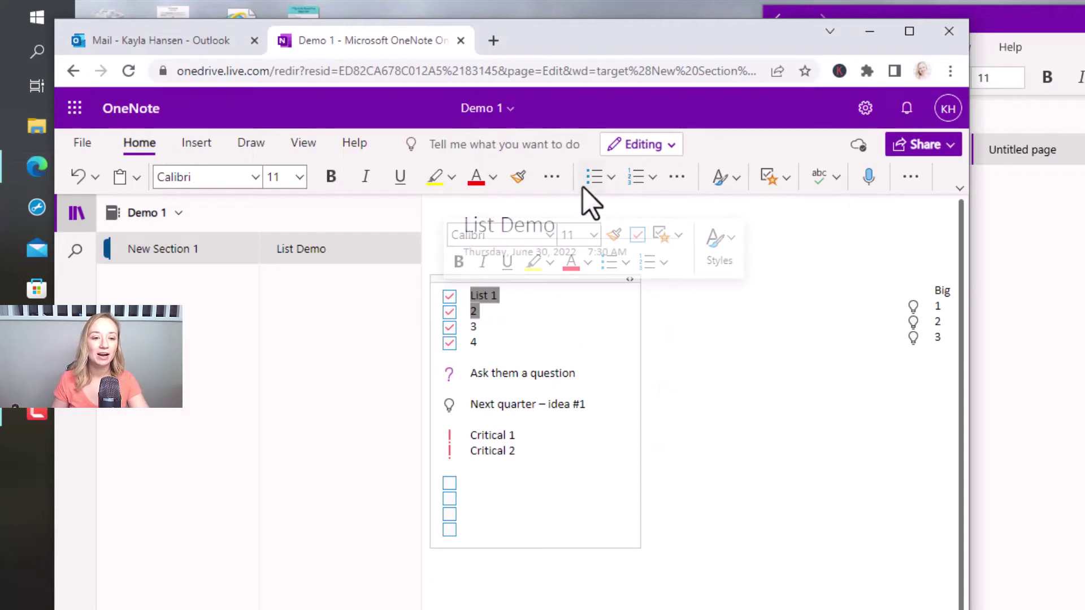
pyautogui.click(551, 177)
pyautogui.click(618, 326)
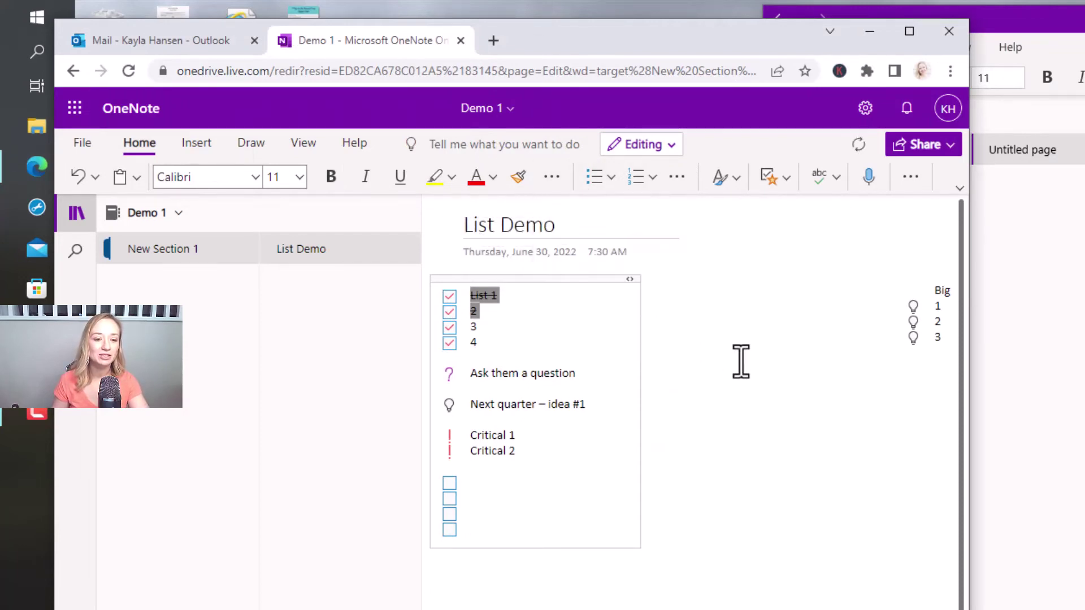
pyautogui.click(741, 364)
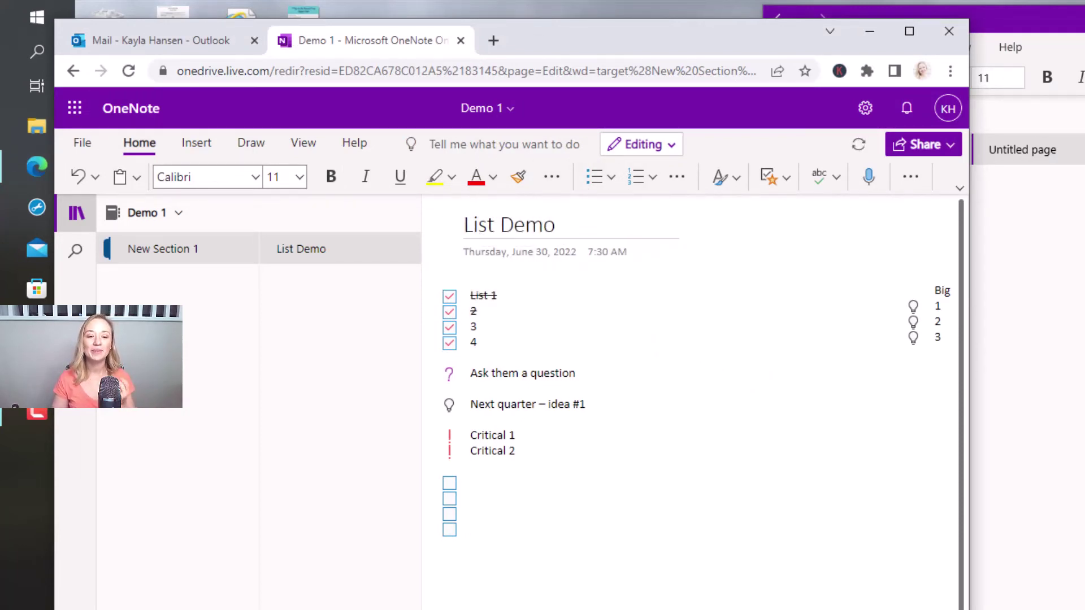
pyautogui.click(39, 167)
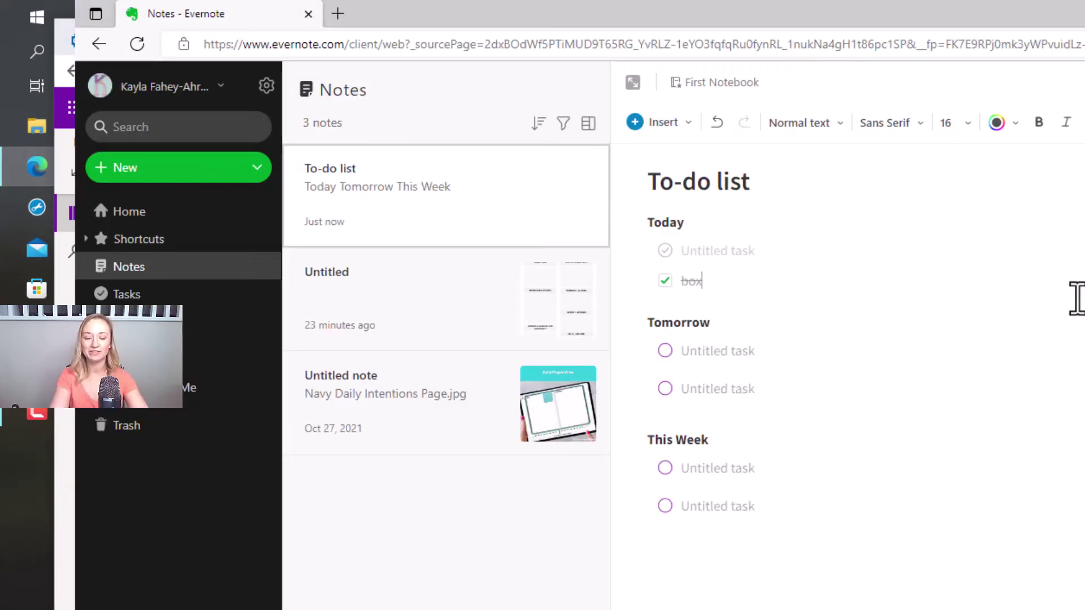
# Add Today checklist items 'to do number 1', '2', '3', '4' and an empty line below box.
pyautogui.press('Return')
pyautogui.write('to do')
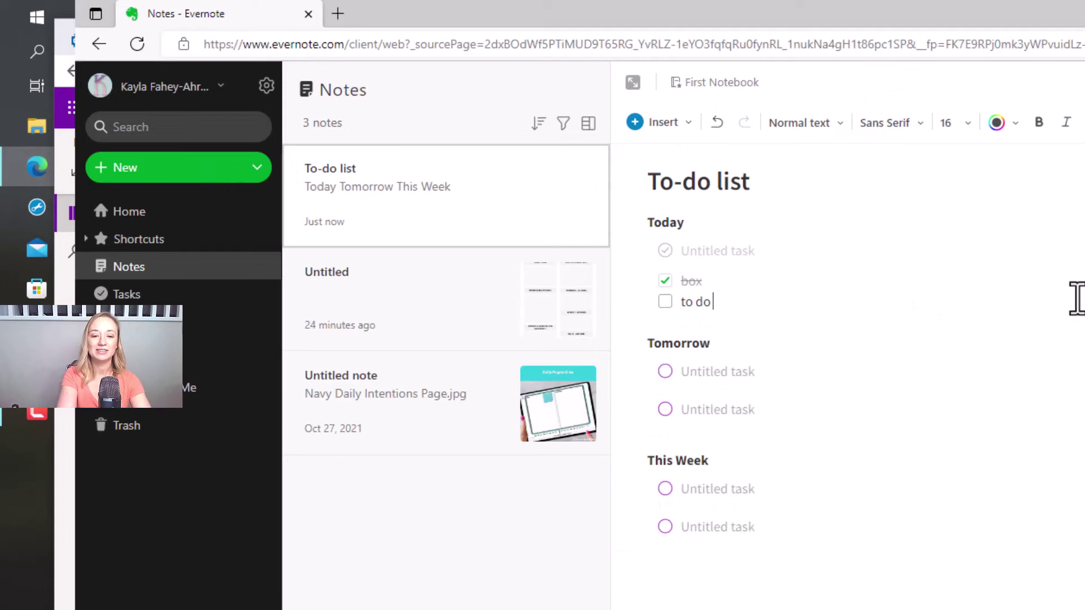
pyautogui.write(' number 1')
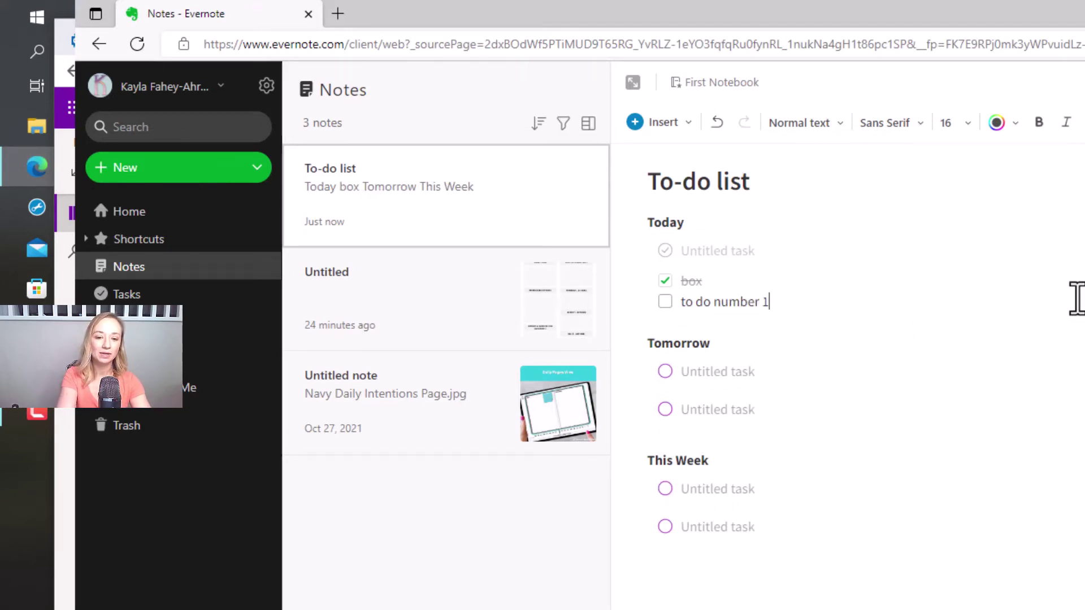
pyautogui.press('Return')
pyautogui.write('2')
pyautogui.press('Return')
pyautogui.write('3')
pyautogui.press('Return')
pyautogui.write('4')
pyautogui.press('Return')
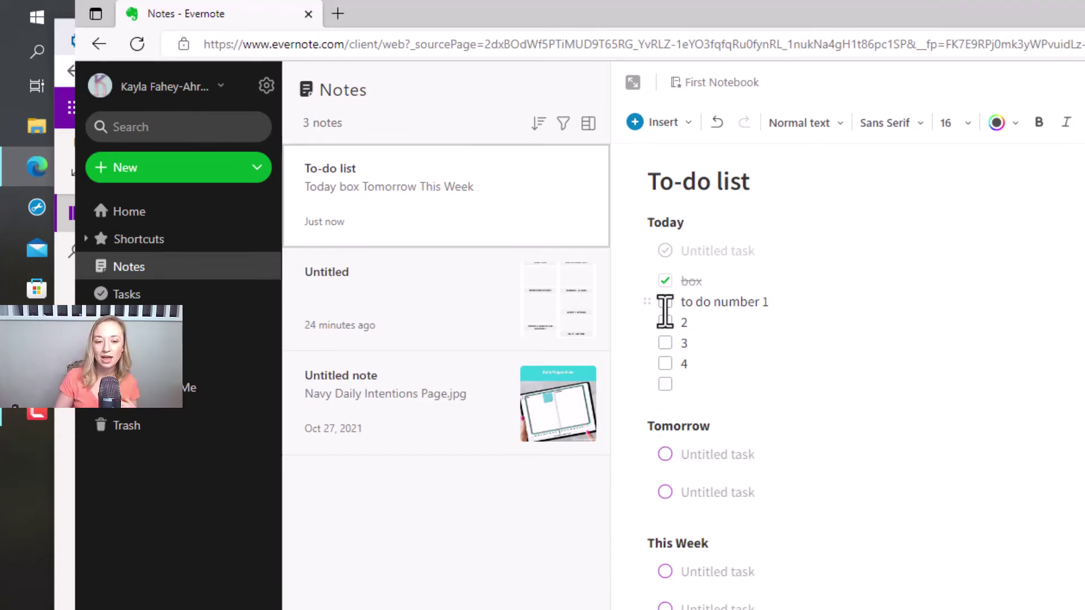
# Tick off all five Today checklist items, including the empty last one.
pyautogui.click(664, 301)
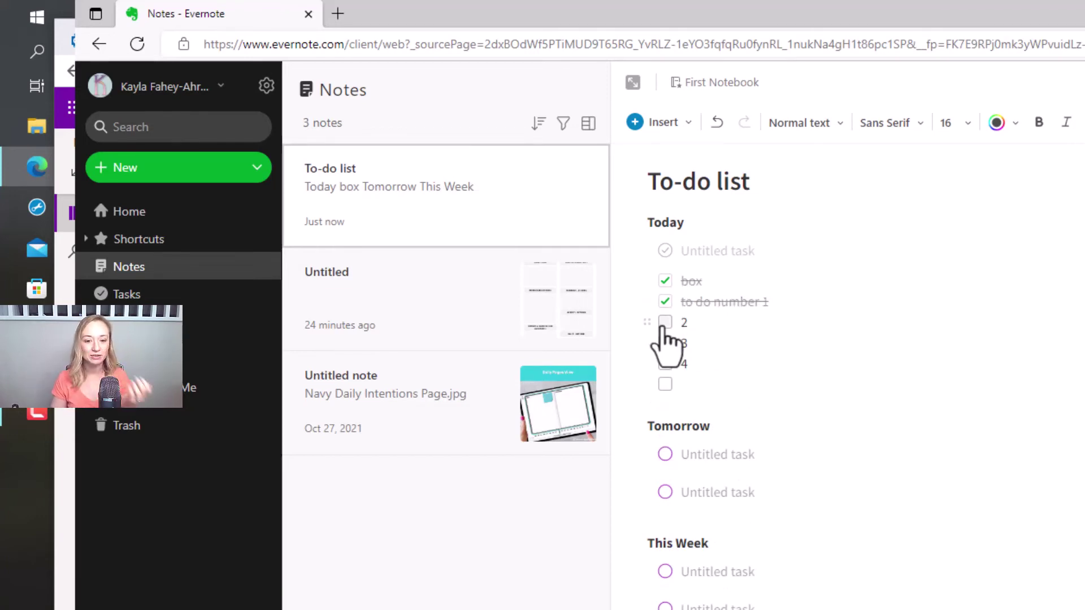
pyautogui.click(665, 322)
pyautogui.click(665, 342)
pyautogui.click(665, 363)
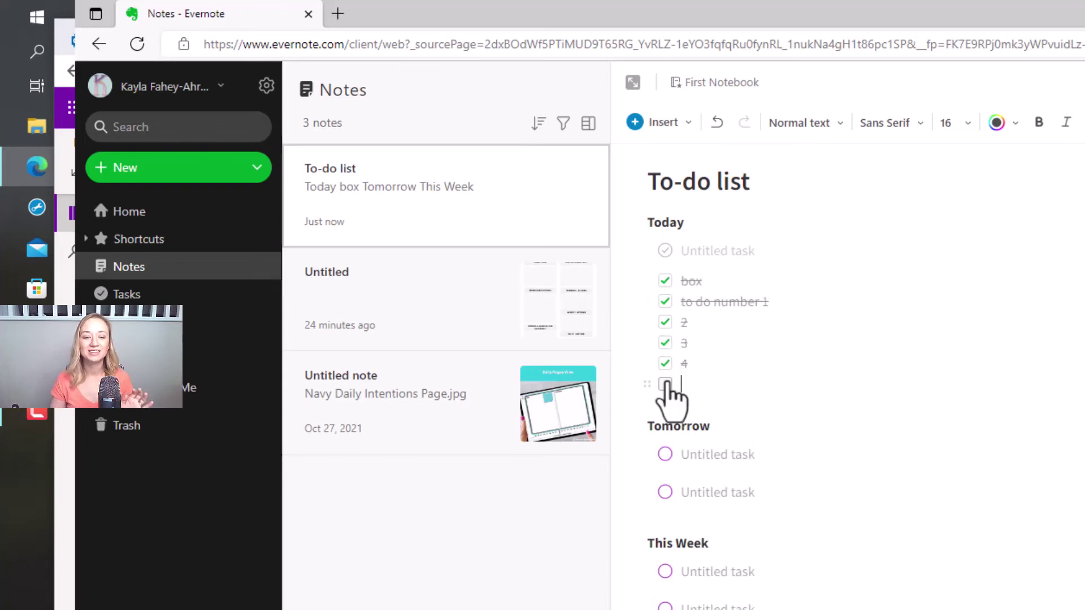
pyautogui.click(665, 384)
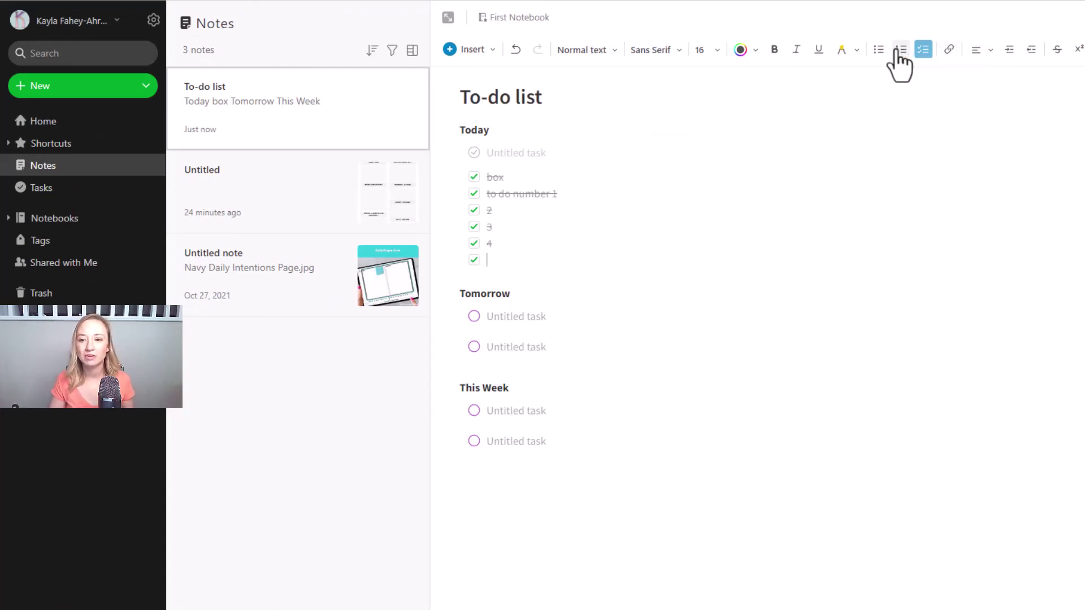
# Switch the Today list to bulleted, then numbered, then back to a checklist.
pyautogui.click(877, 52)
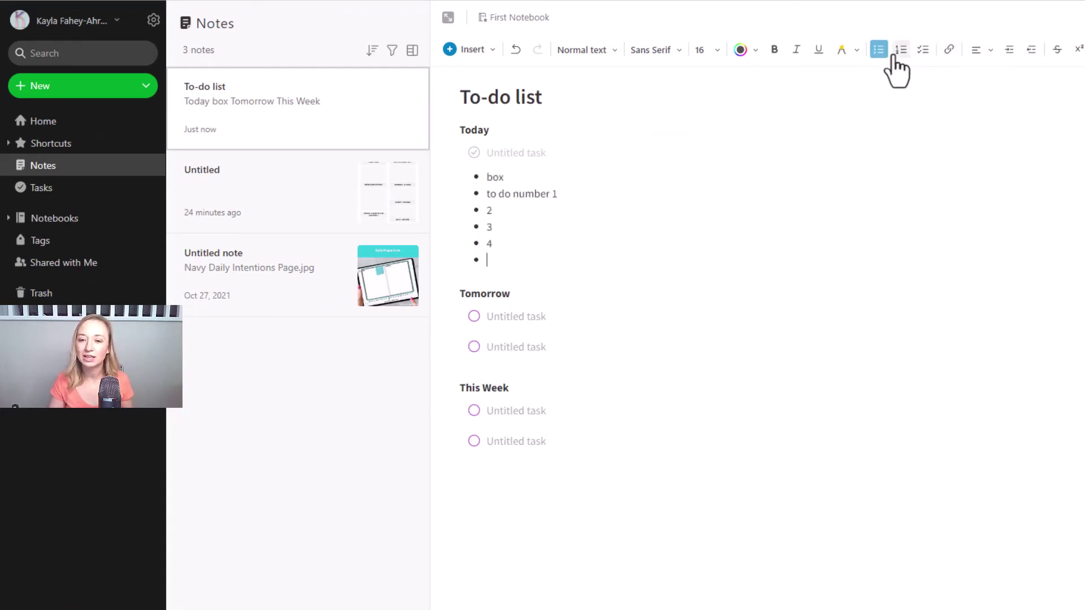
pyautogui.click(901, 61)
pyautogui.click(923, 57)
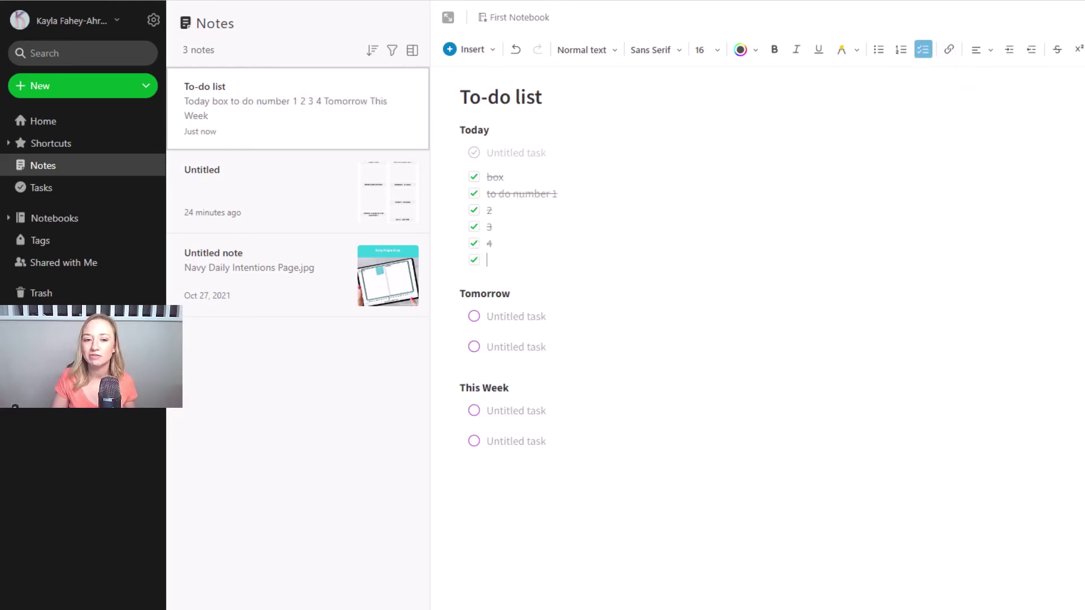
# Try Flag, Due date, Reminder and Assign on the first Tomorrow task, dismissing each upgrade prompt.
pyautogui.click(562, 309)
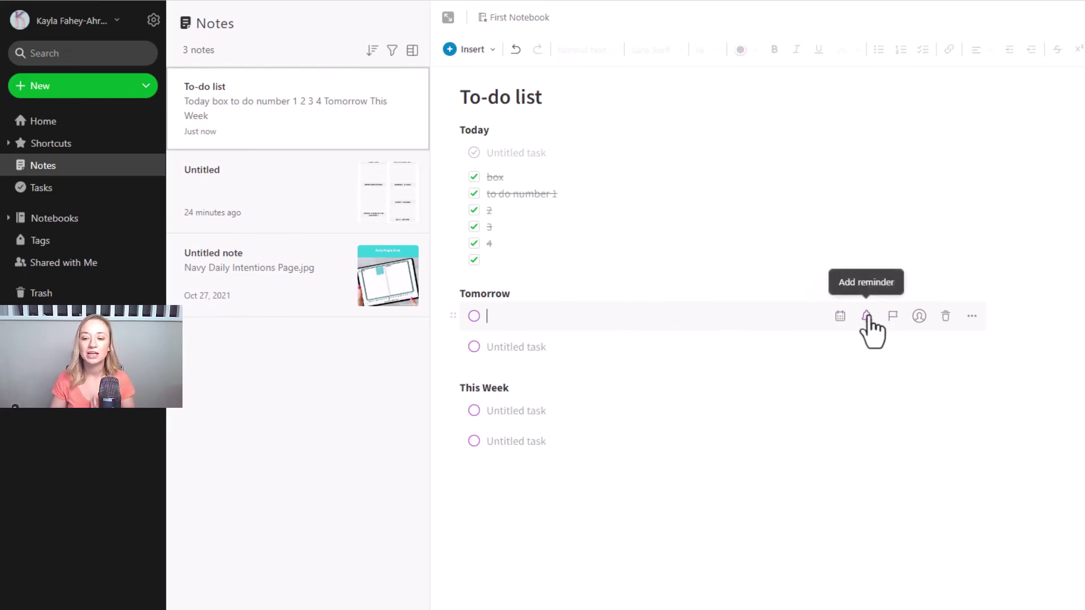
pyautogui.click(892, 317)
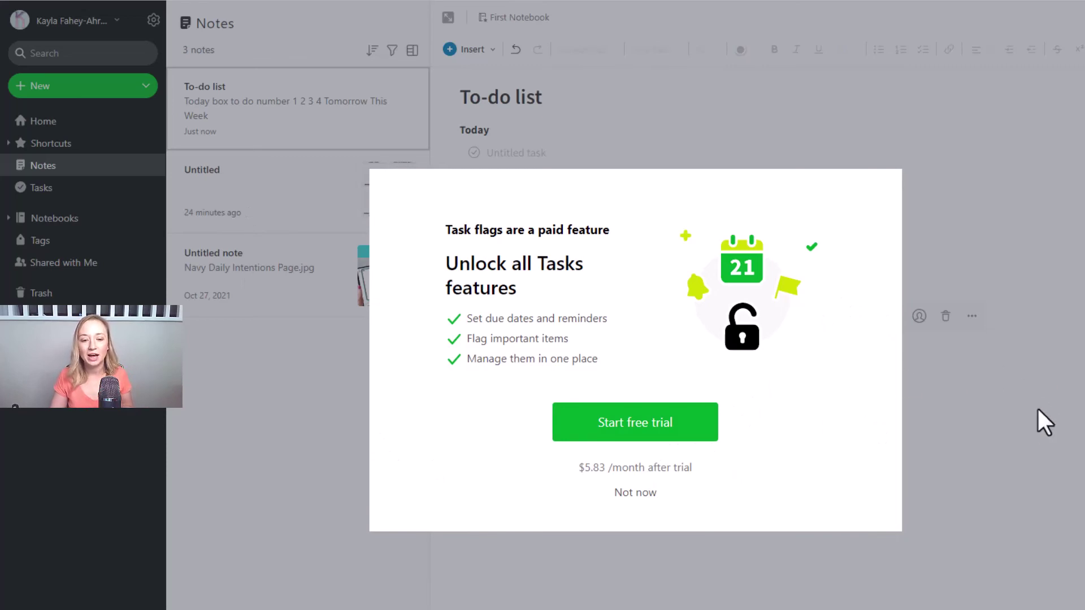
pyautogui.click(622, 494)
pyautogui.click(840, 316)
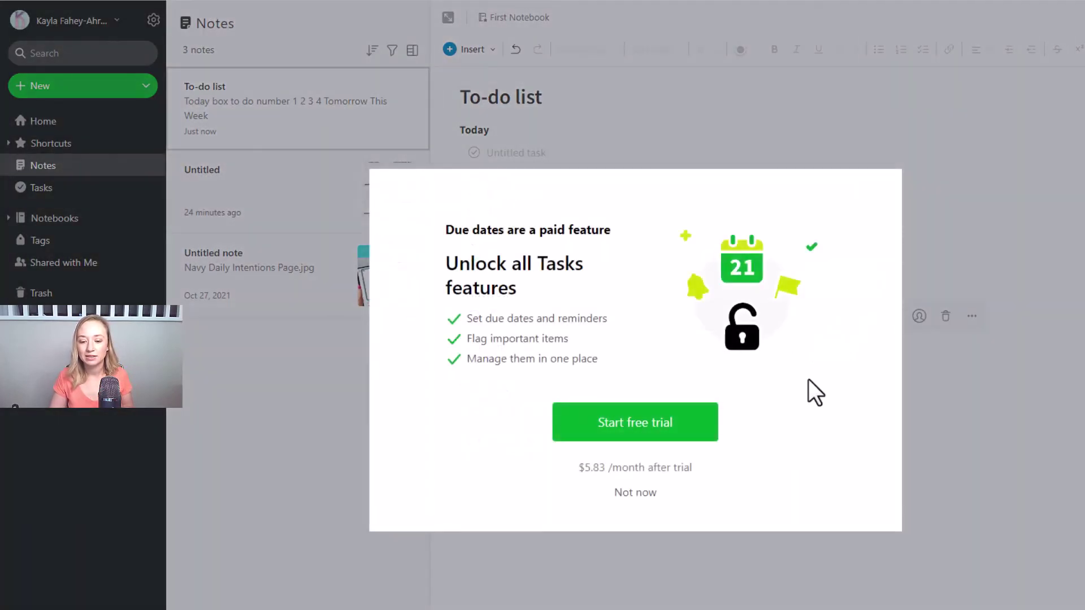
pyautogui.click(635, 496)
pyautogui.click(866, 317)
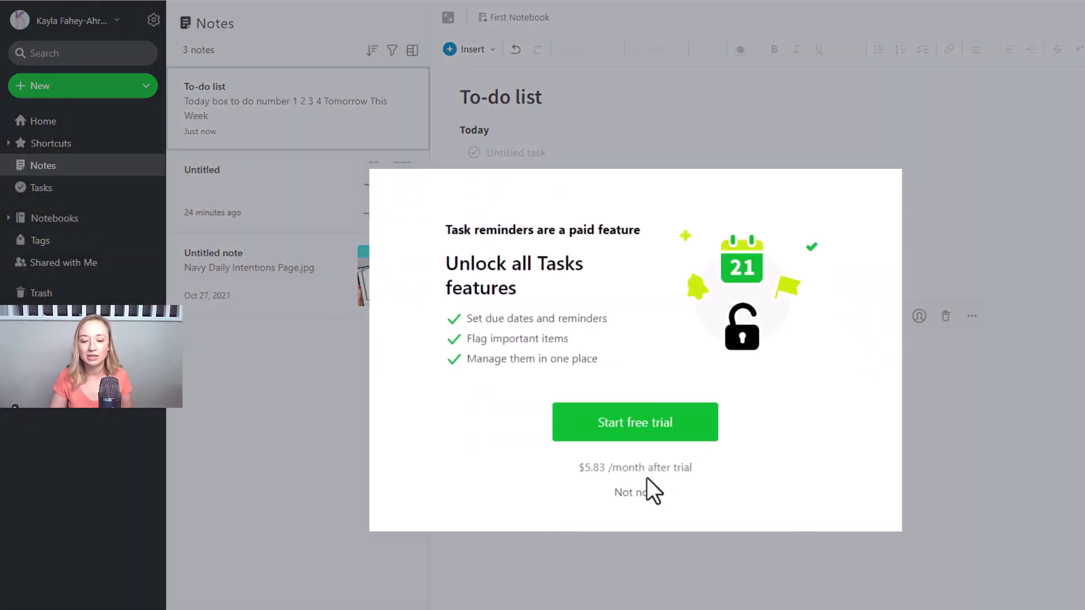
pyautogui.click(644, 492)
pyautogui.click(918, 322)
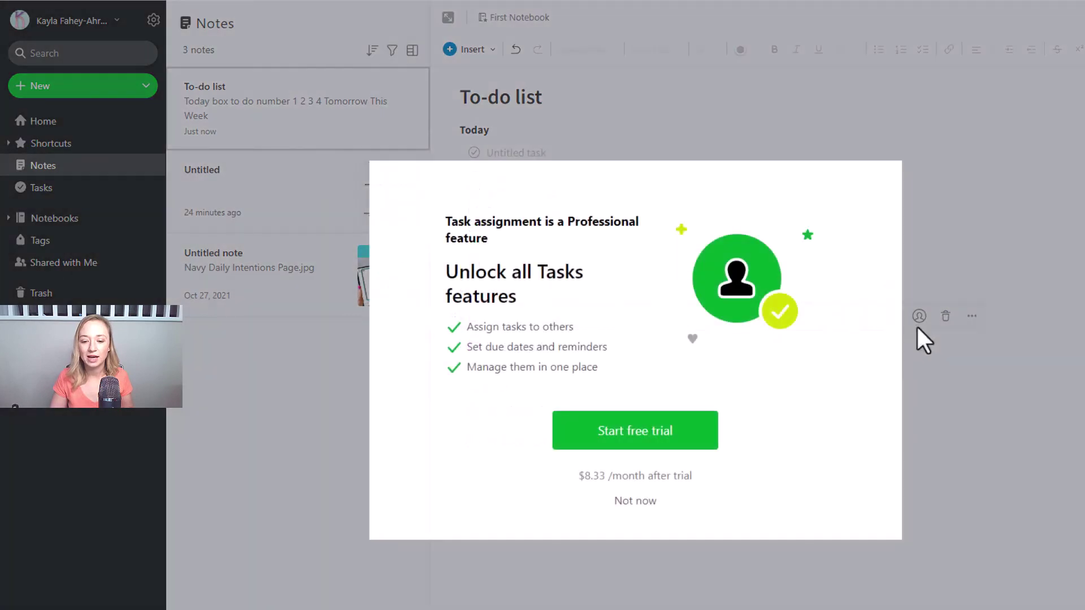
pyautogui.click(643, 503)
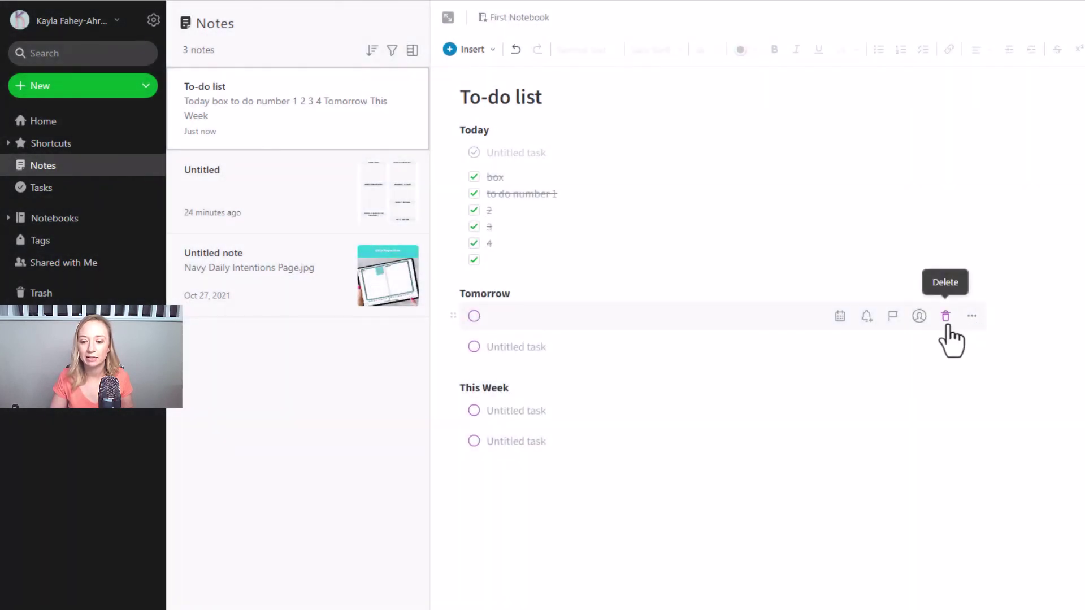
# Delete one Tomorrow task, then check its details and Move option without moving it.
pyautogui.click(946, 326)
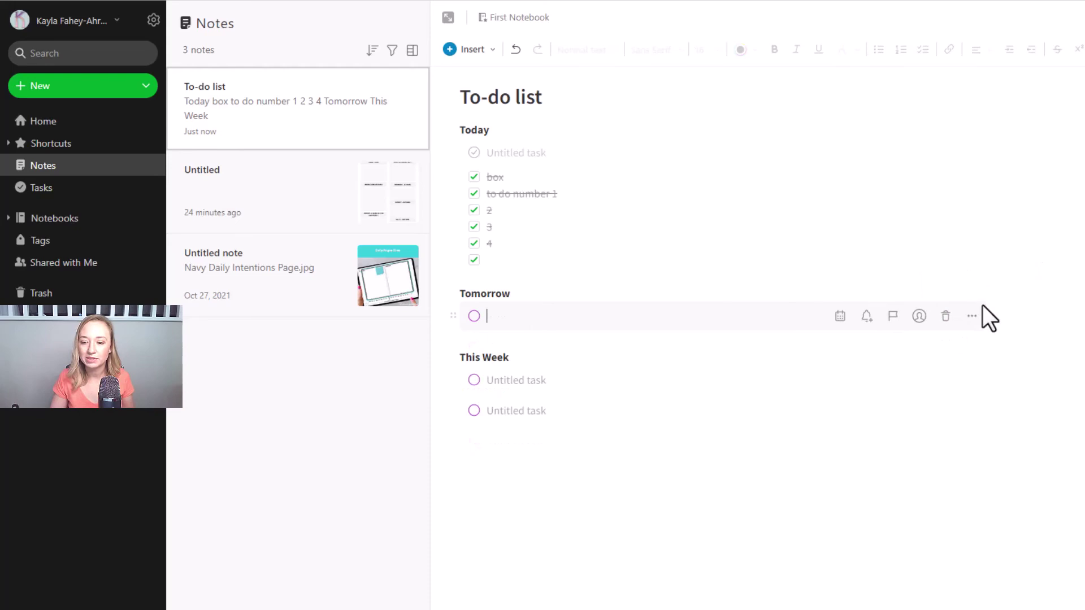
pyautogui.click(972, 317)
pyautogui.click(551, 436)
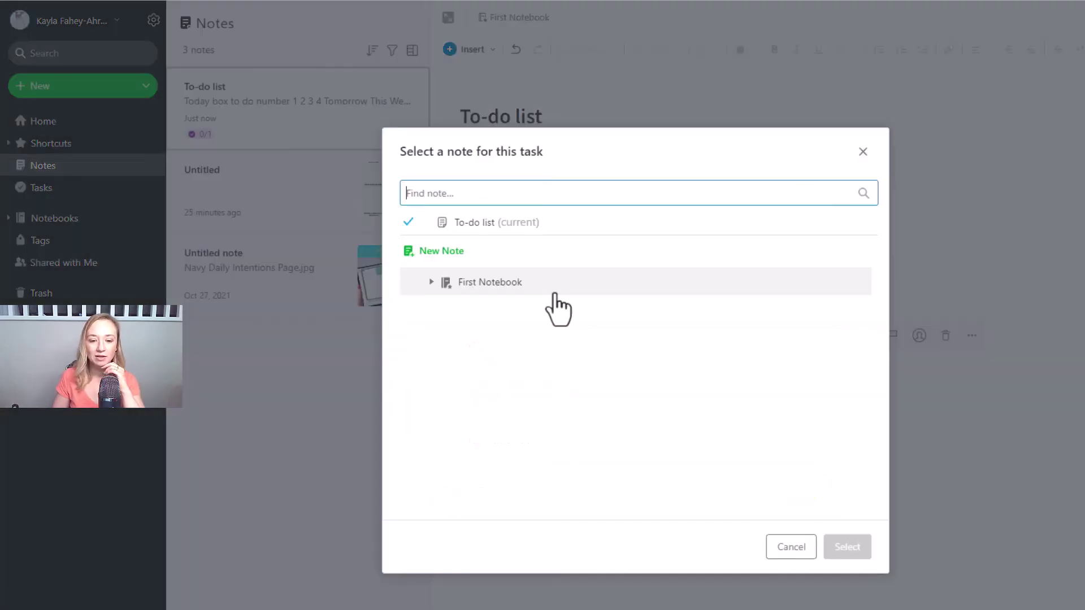
pyautogui.click(864, 153)
pyautogui.click(816, 209)
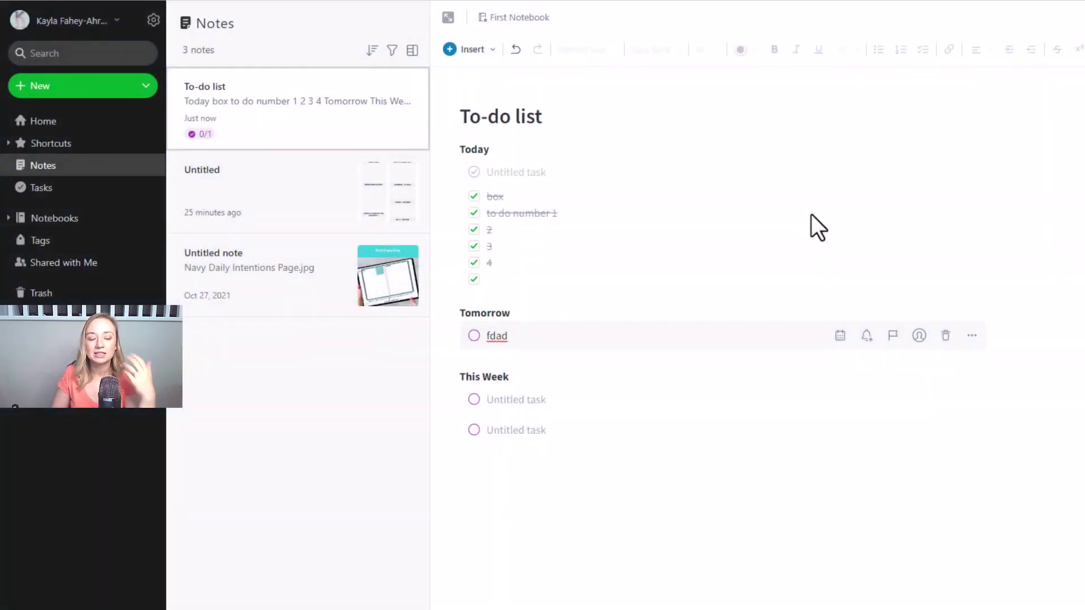